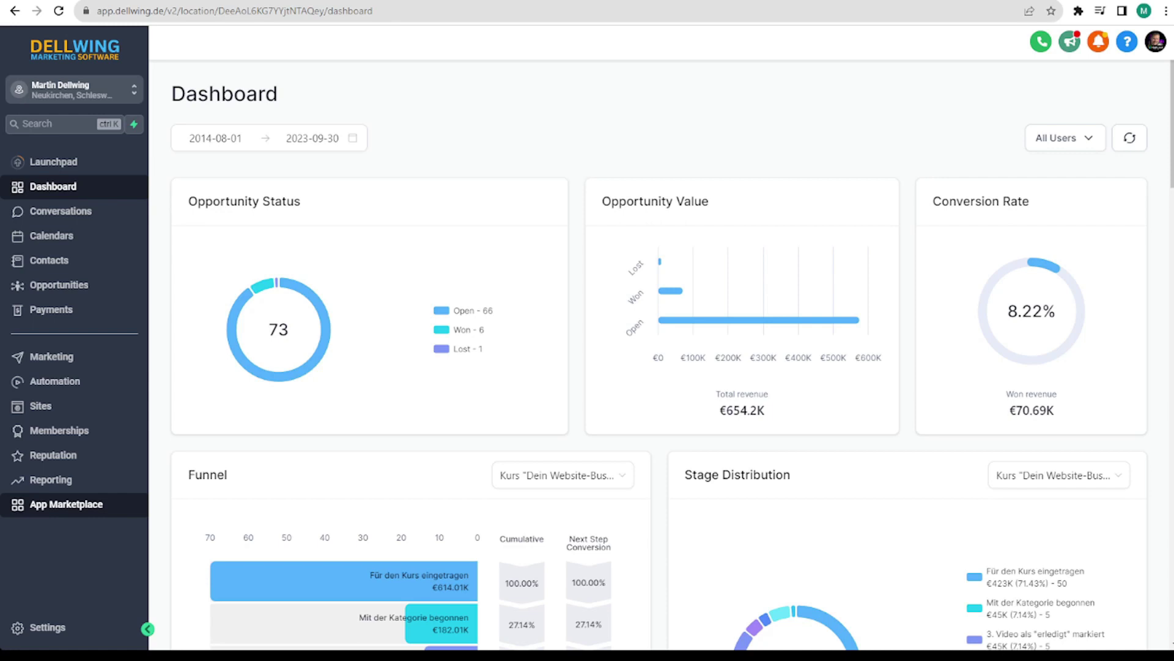
Step: From Email Templates, add Insurance Generic 7 from the library's Insurance category
{"action": "left_click", "coordinate": [49, 357]}
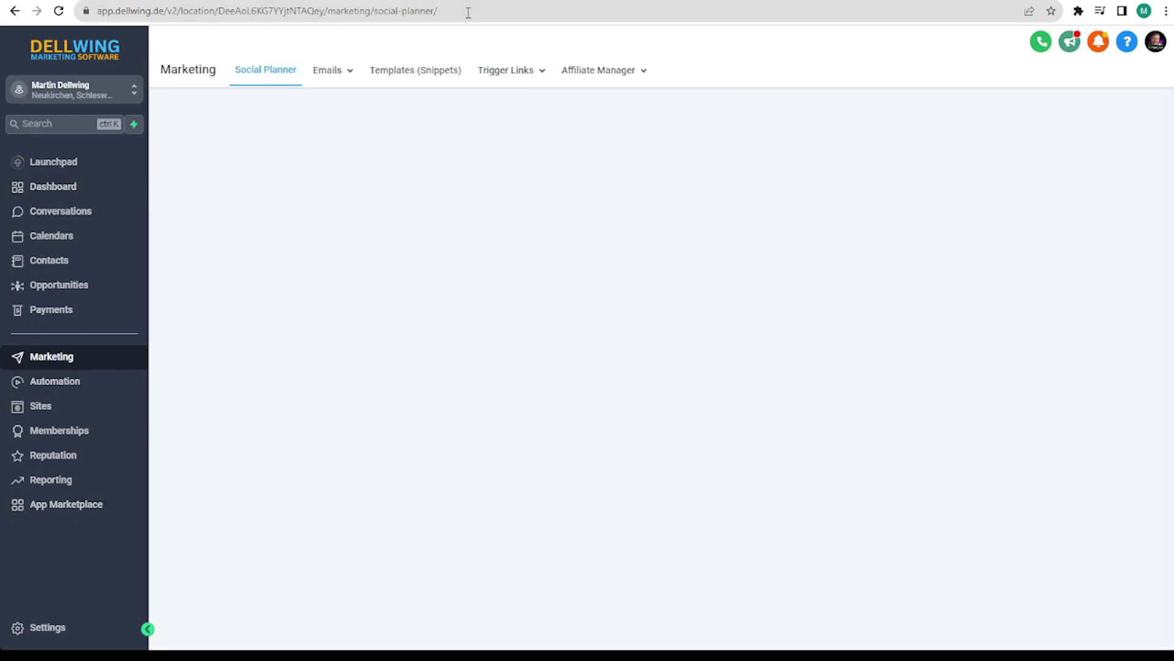
{"action": "left_click", "coordinate": [335, 70]}
{"action": "left_click", "coordinate": [329, 121]}
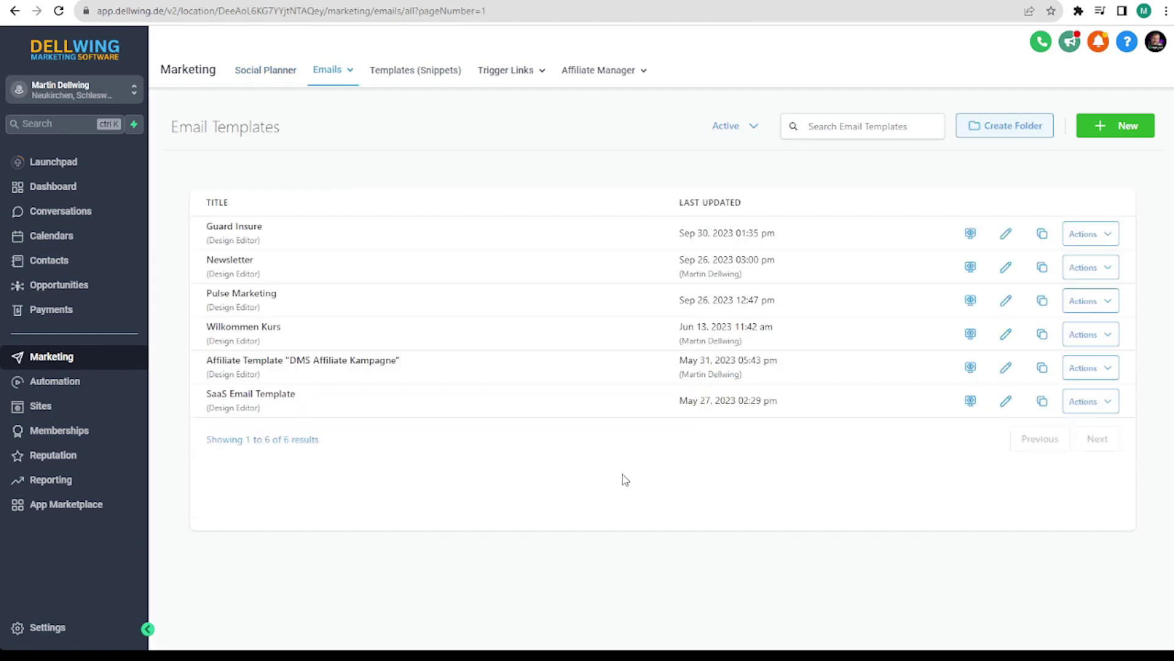
{"action": "left_click", "coordinate": [1101, 130]}
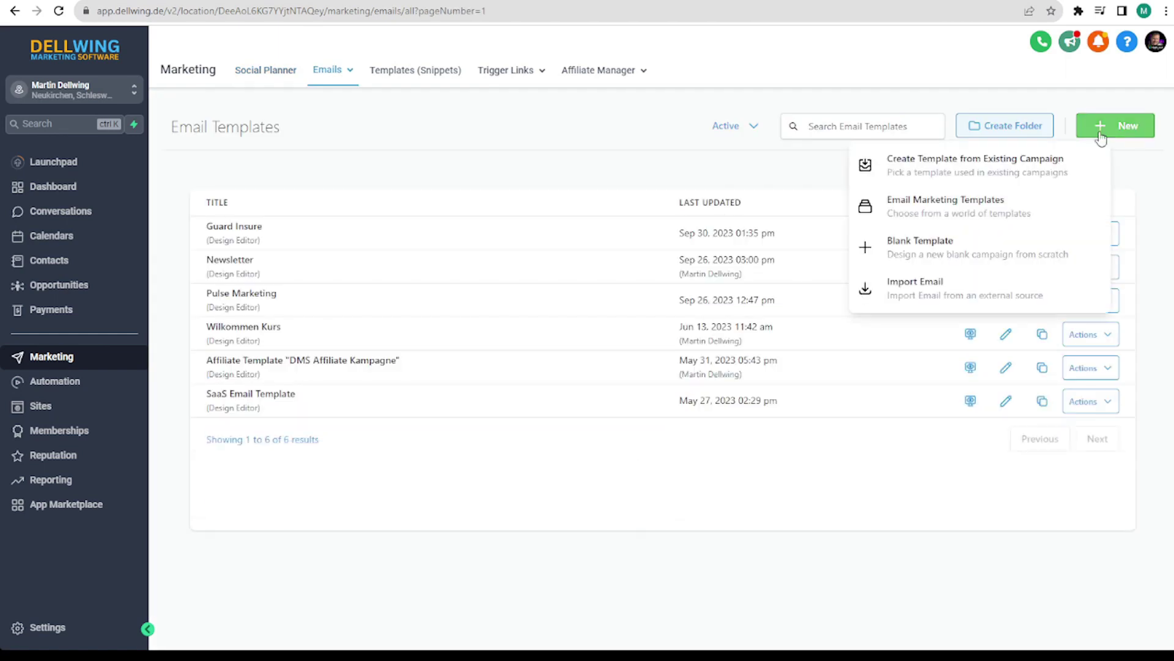
{"action": "left_click", "coordinate": [970, 214]}
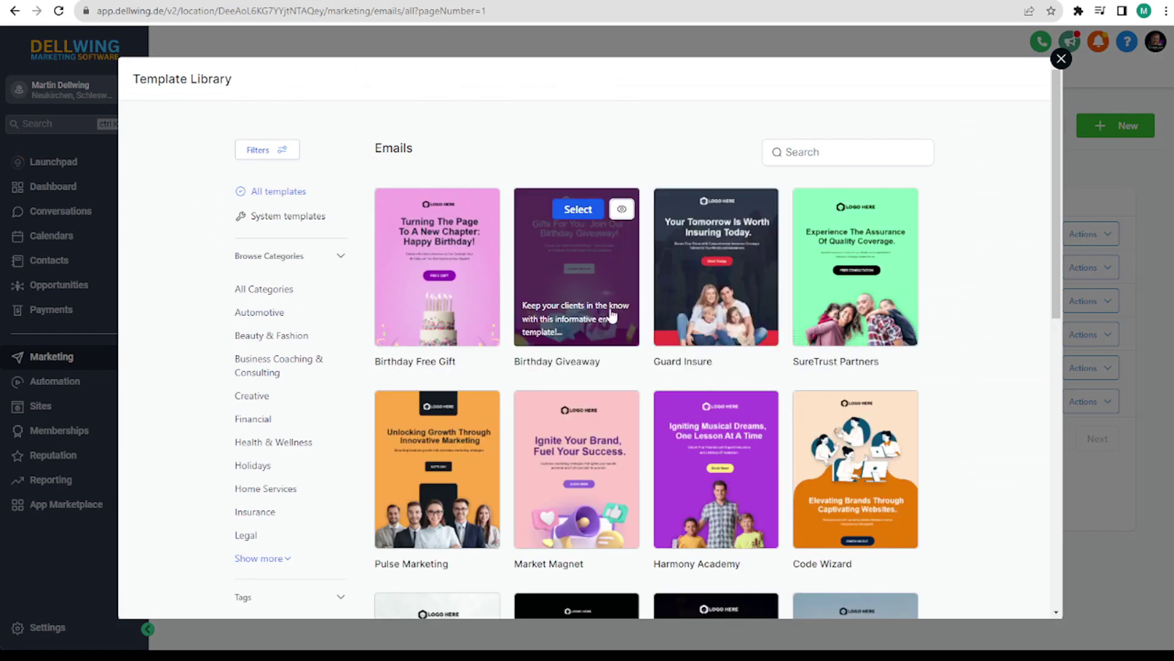
{"action": "left_click", "coordinate": [258, 519]}
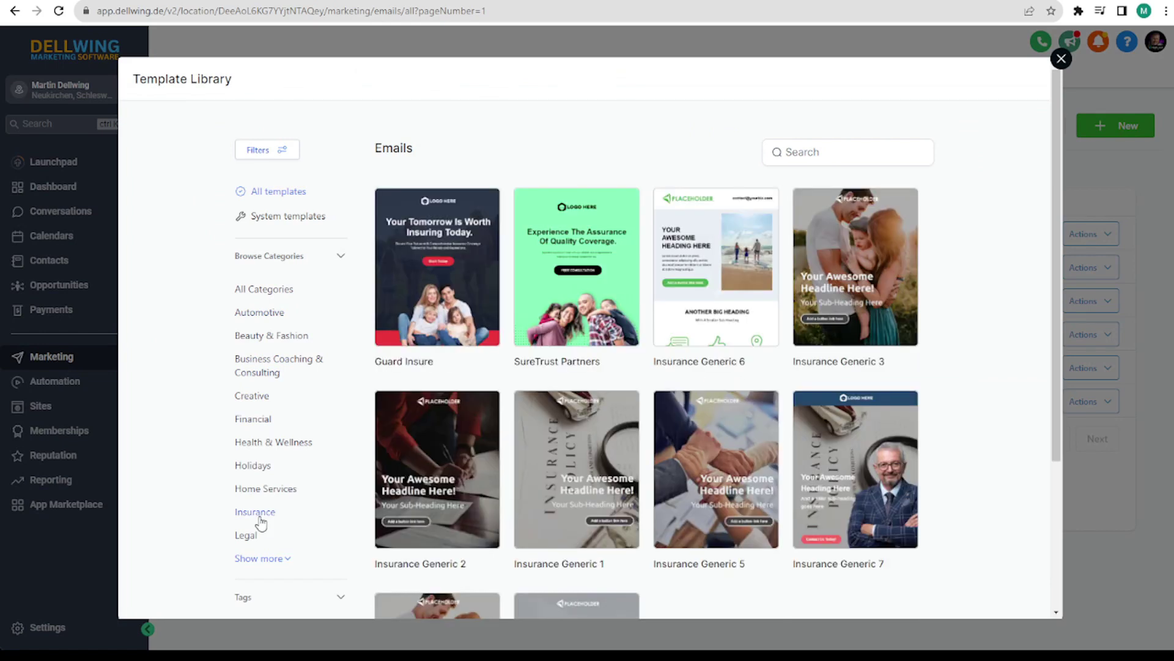
{"action": "mouse_move", "coordinate": [848, 480]}
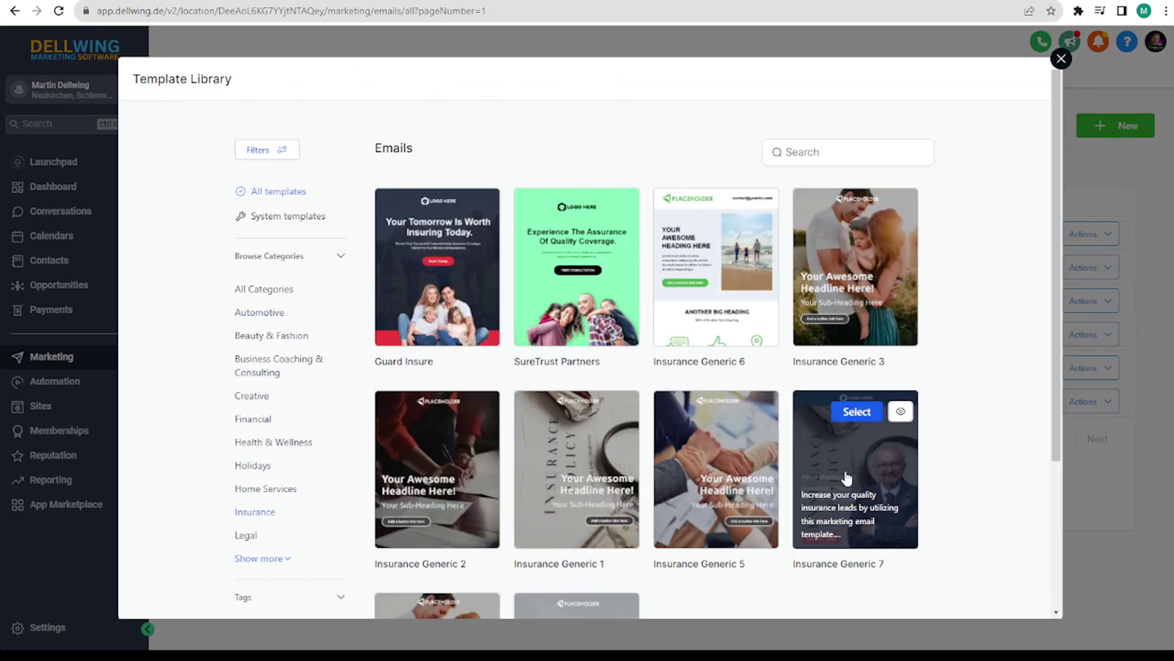
{"action": "left_click", "coordinate": [856, 412]}
{"action": "left_click", "coordinate": [987, 83]}
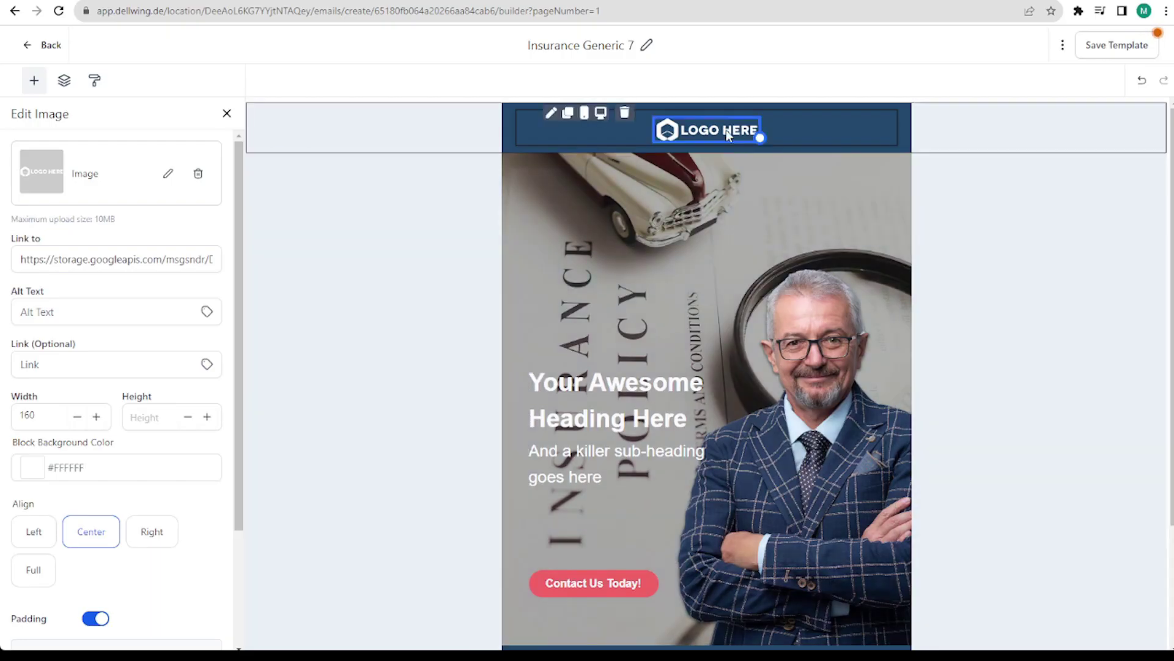
Step: Inspect settings for the logo, hero layout, hero text block and Contact Us Today! button
{"action": "left_click", "coordinate": [169, 175]}
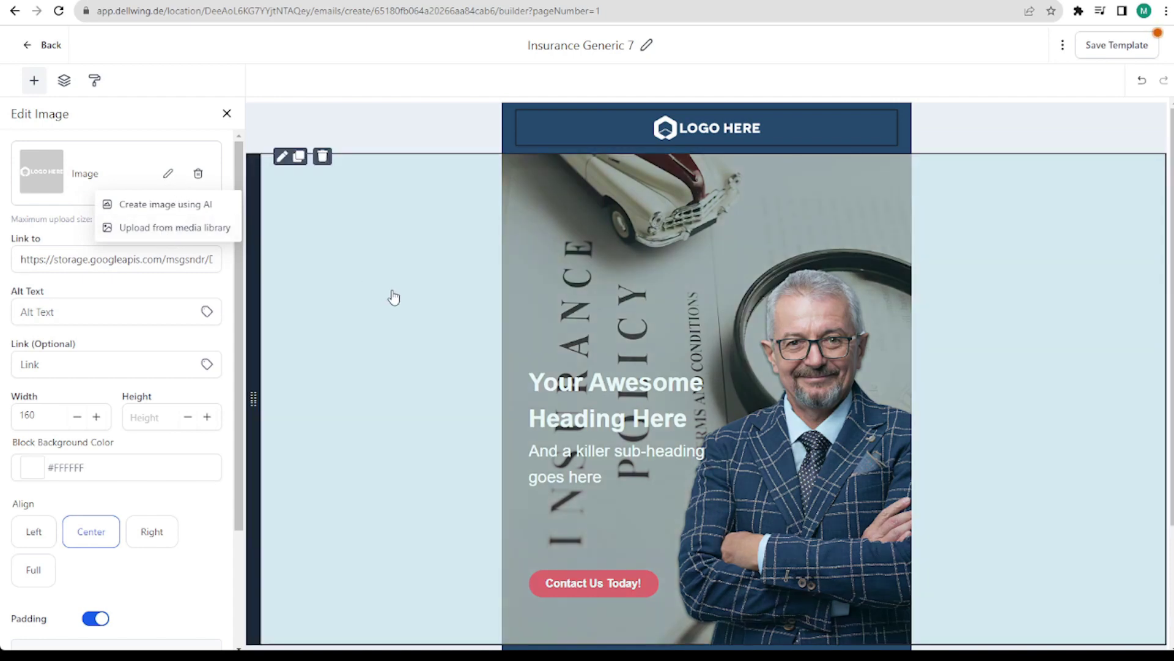
{"action": "left_click", "coordinate": [391, 300]}
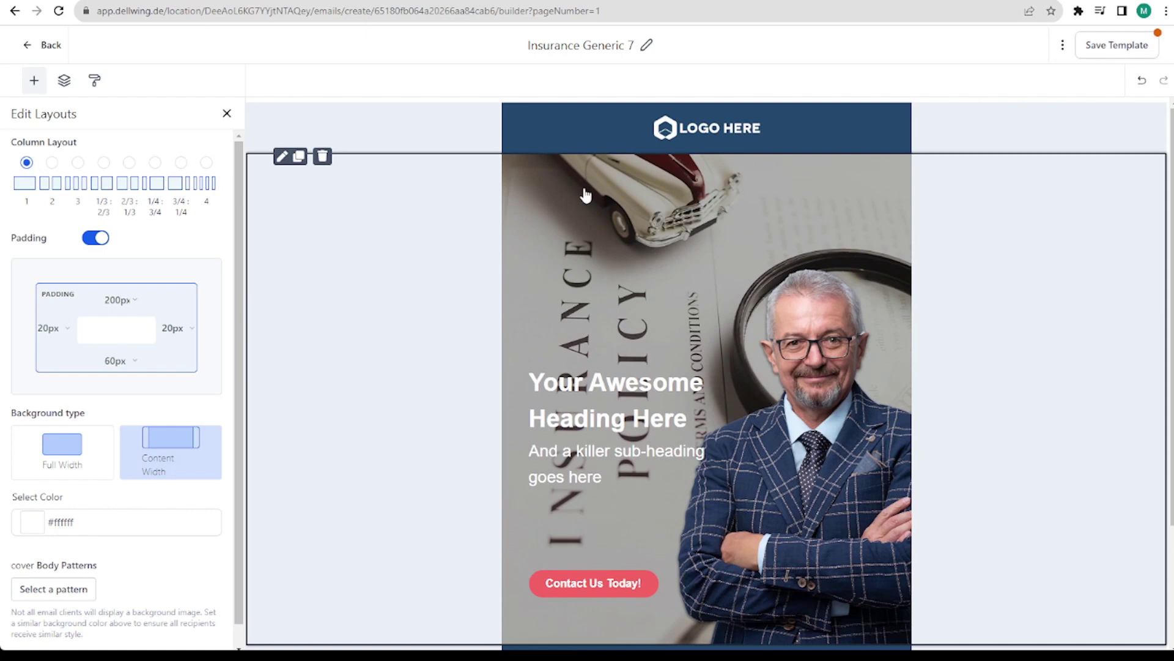
{"action": "key", "text": "Escape"}
{"action": "scroll", "coordinate": [750, 263], "scroll_direction": "down", "scroll_amount": 2}
{"action": "left_click", "coordinate": [751, 263]}
{"action": "left_click", "coordinate": [742, 442]}
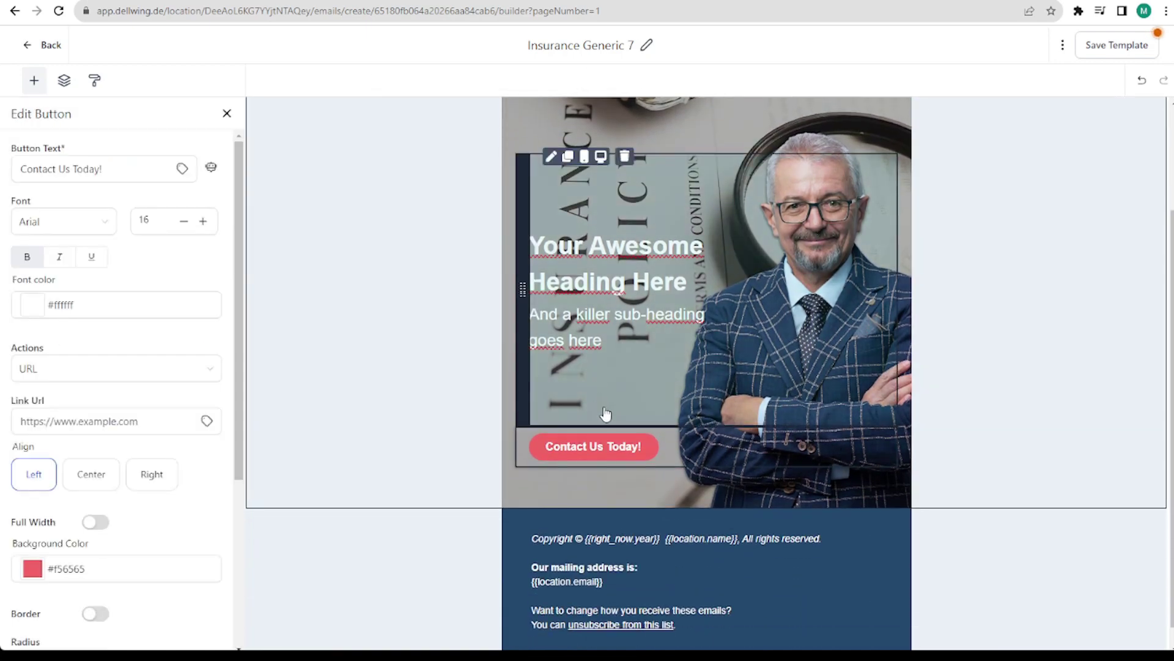
{"action": "scroll", "coordinate": [601, 567], "scroll_direction": "down", "scroll_amount": 1}
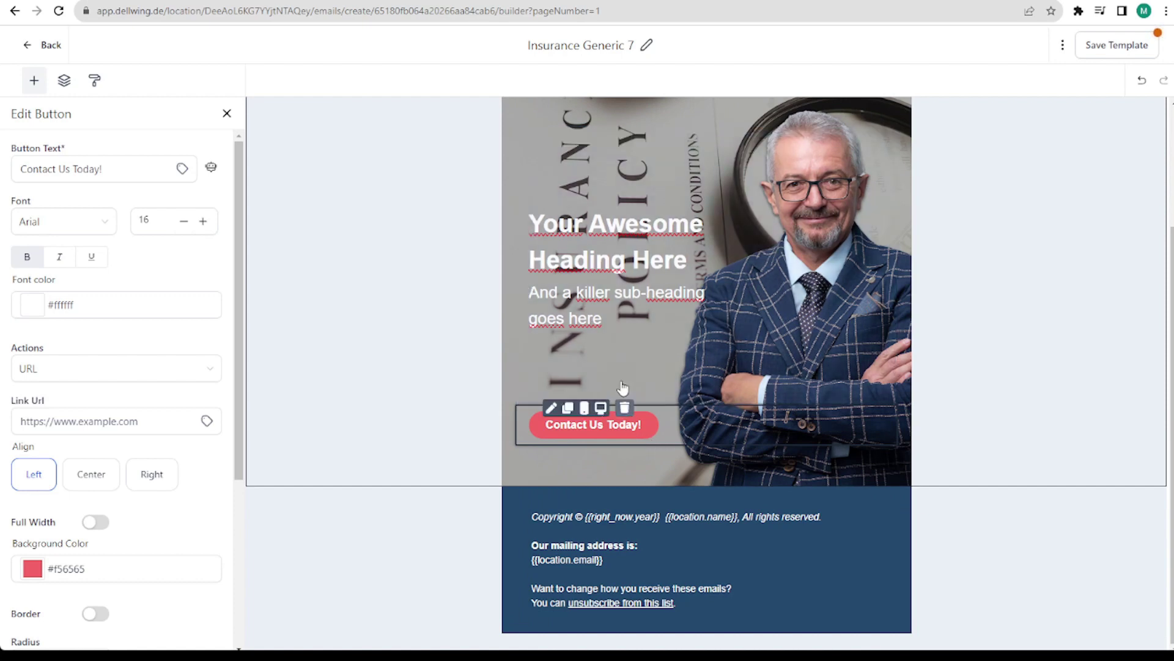
Step: Retitle the hero 'We are here for you' with sub-heading 'Your Insurance Team'
{"action": "triple_click", "coordinate": [670, 260]}
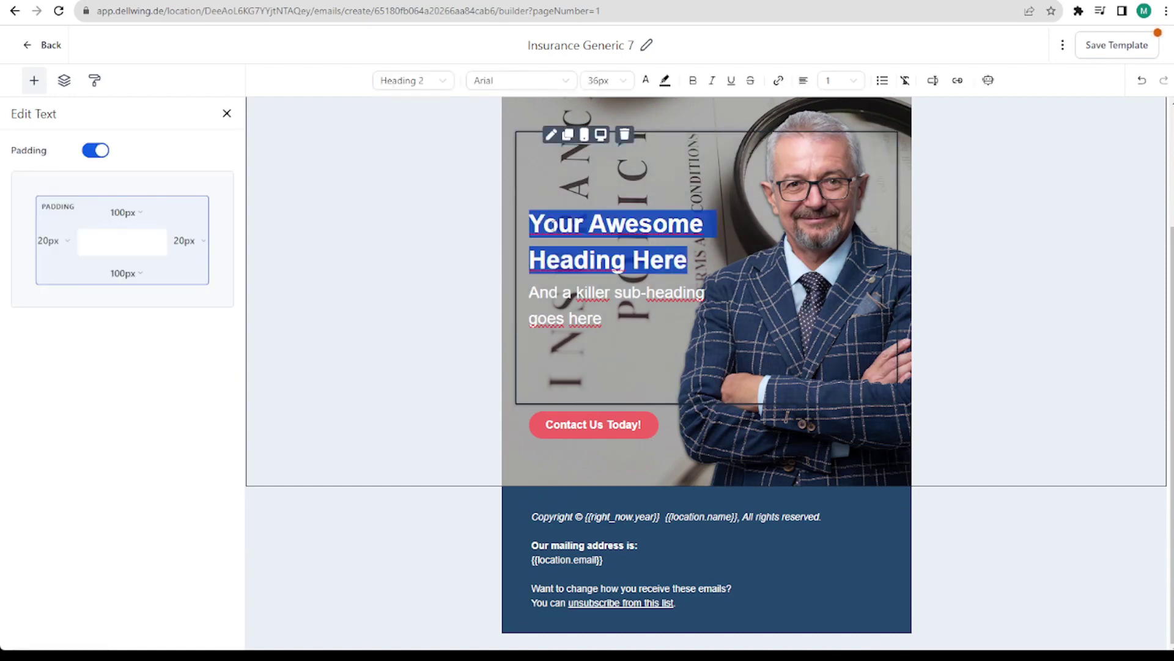
{"action": "type", "text": "We are hera"}
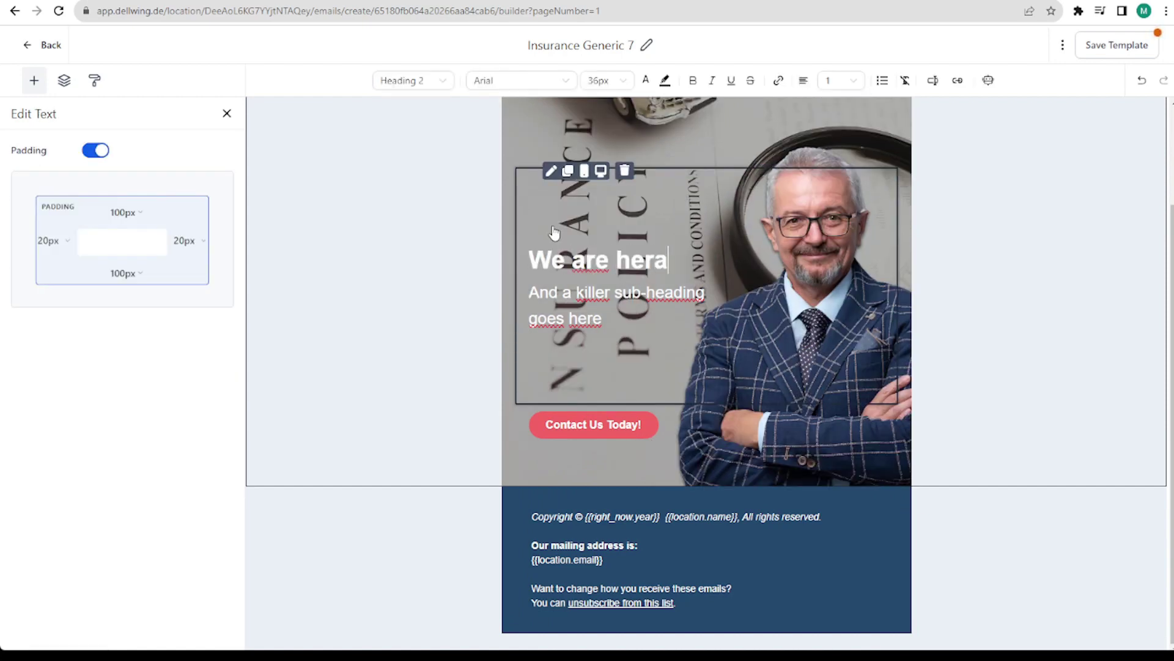
{"action": "key", "text": "BackSpace"}
{"action": "type", "text": "e for you"}
{"action": "triple_click", "coordinate": [535, 296]}
{"action": "type", "text": "Your "}
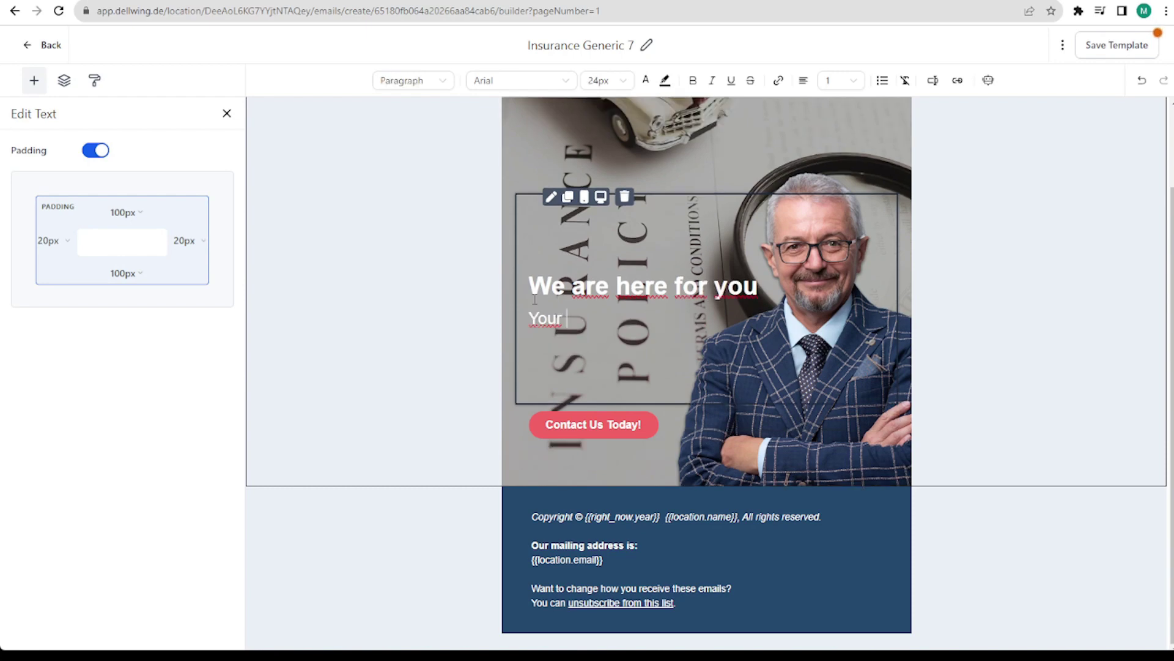
{"action": "type", "text": "Insurance Team"}
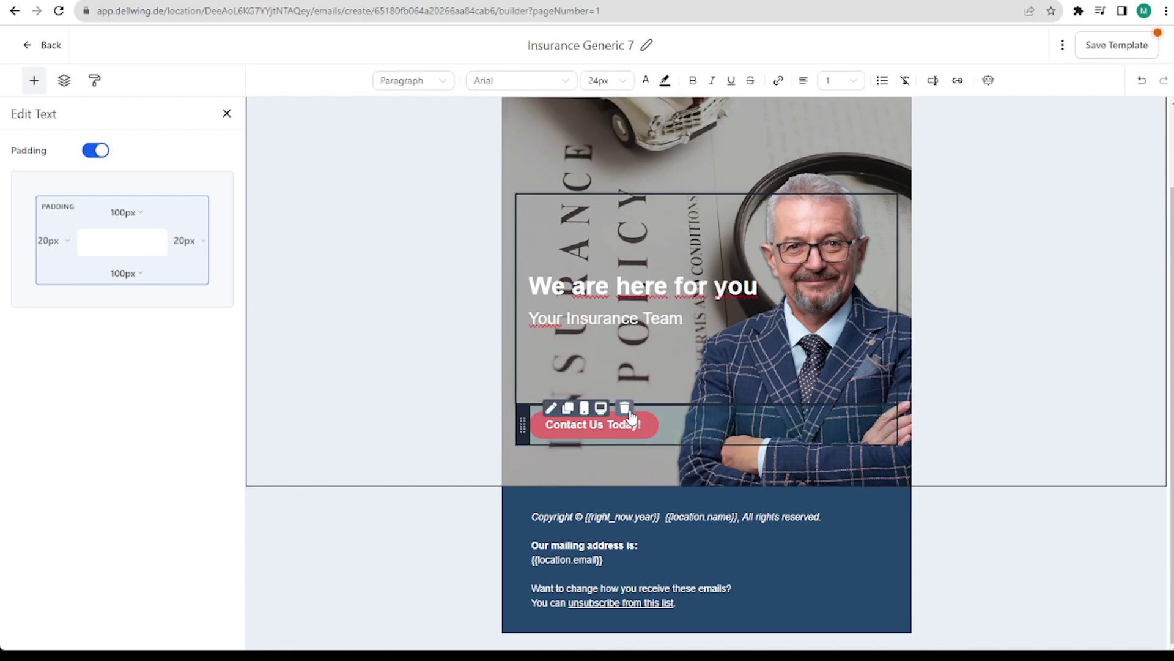
{"action": "left_click", "coordinate": [624, 411]}
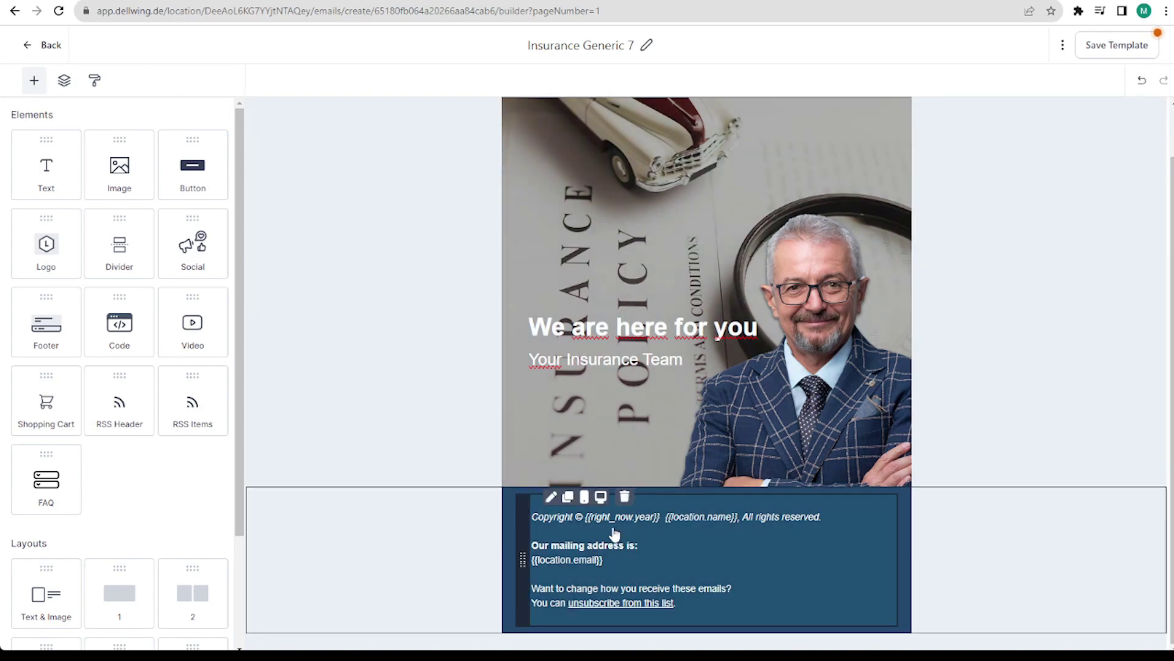
{"action": "scroll", "coordinate": [614, 534], "scroll_direction": "up", "scroll_amount": 1}
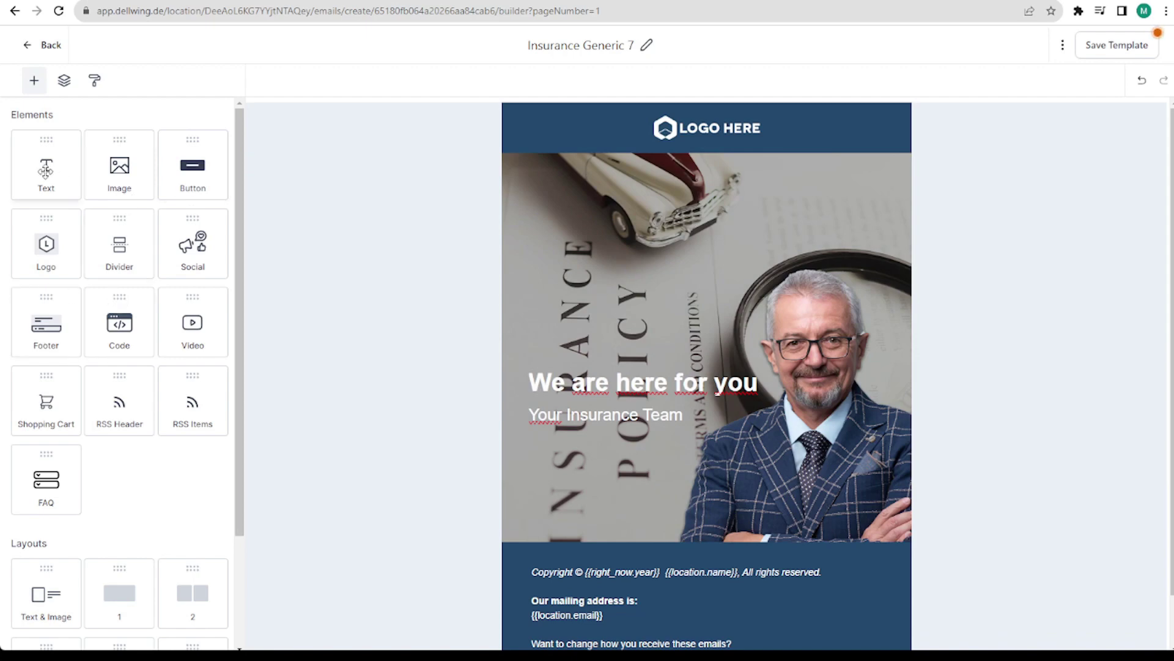
Step: Add a text block under the logo, make it white (#FFFFFF) and bold, and clear its placeholder
{"action": "left_click_drag", "start_coordinate": [46, 170], "coordinate": [710, 146]}
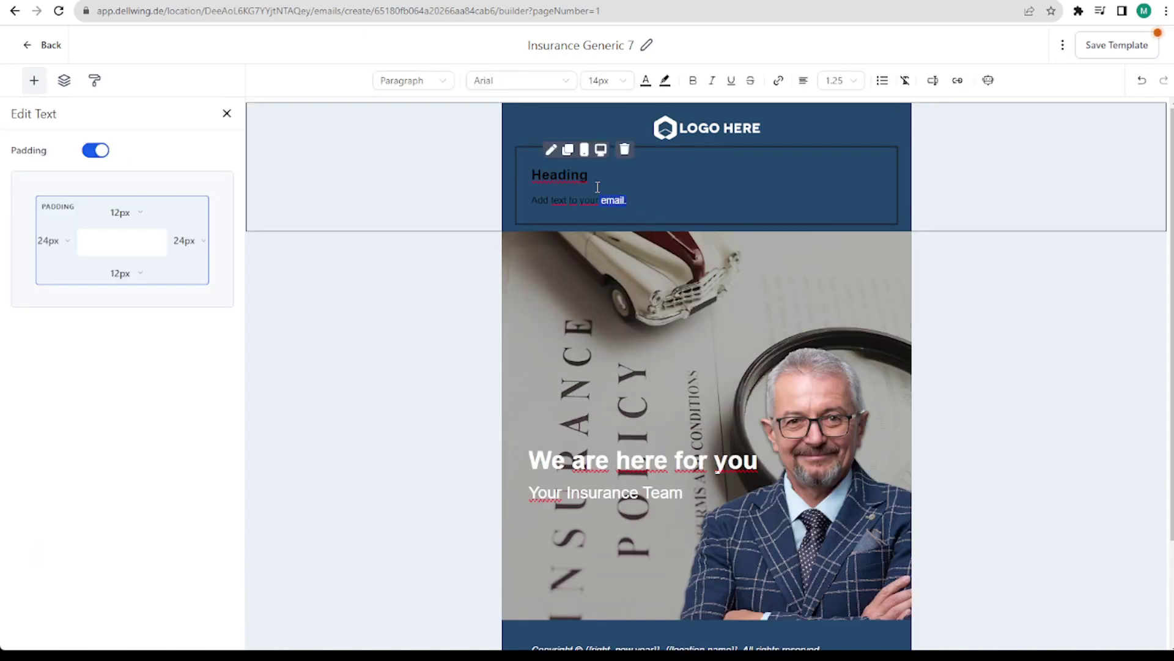
{"action": "left_click_drag", "start_coordinate": [598, 187], "coordinate": [524, 175]}
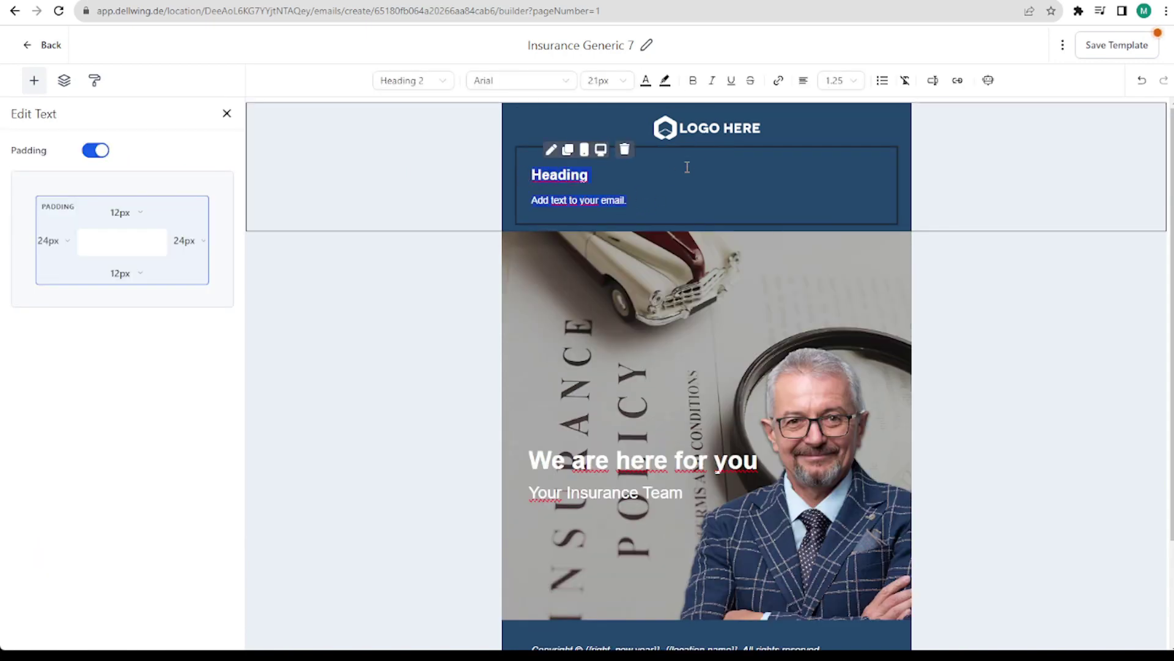
{"action": "left_click", "coordinate": [645, 81]}
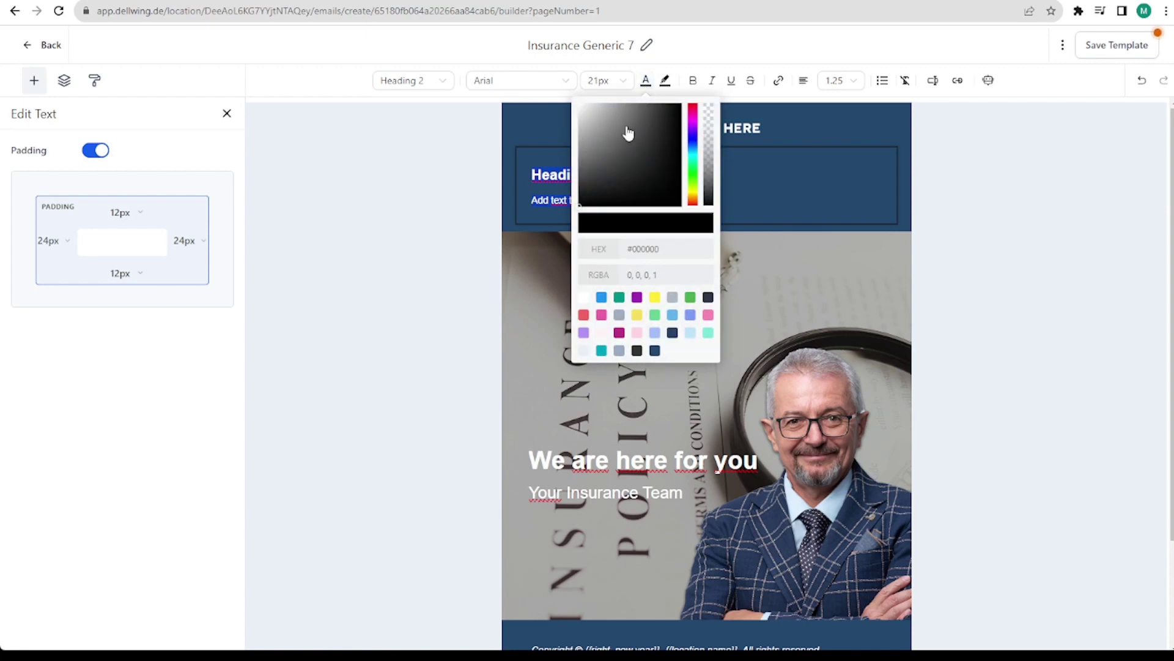
{"action": "left_click_drag", "start_coordinate": [628, 126], "coordinate": [579, 104]}
{"action": "left_click", "coordinate": [695, 84]}
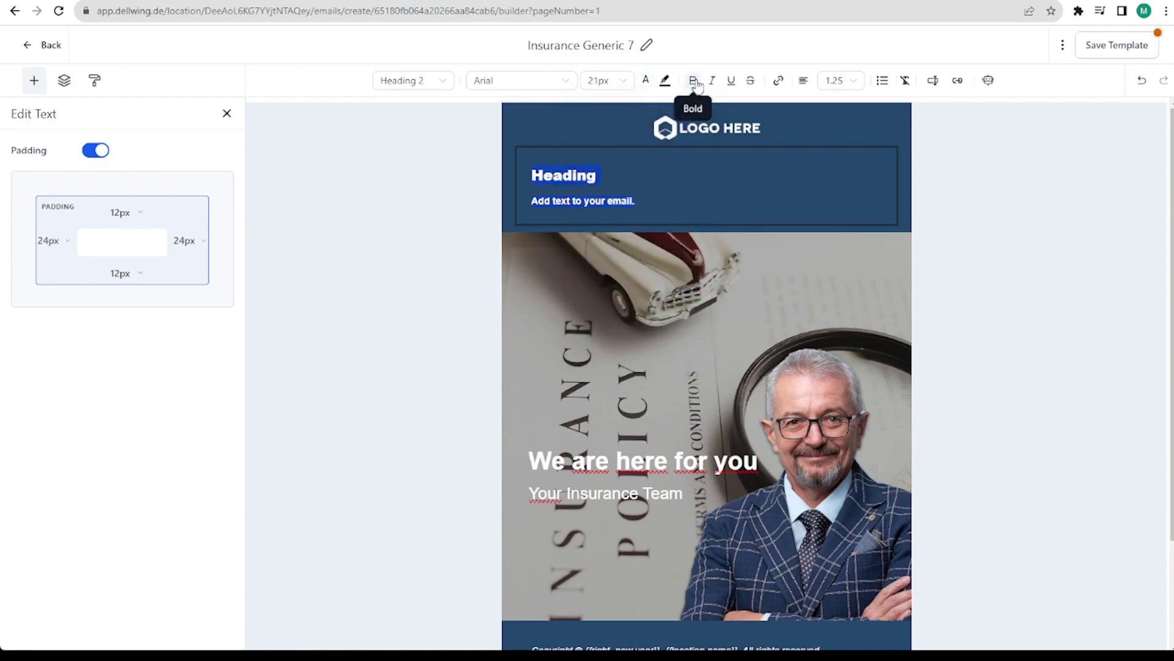
{"action": "left_click", "coordinate": [695, 84]}
{"action": "left_click_drag", "start_coordinate": [578, 186], "coordinate": [544, 177]}
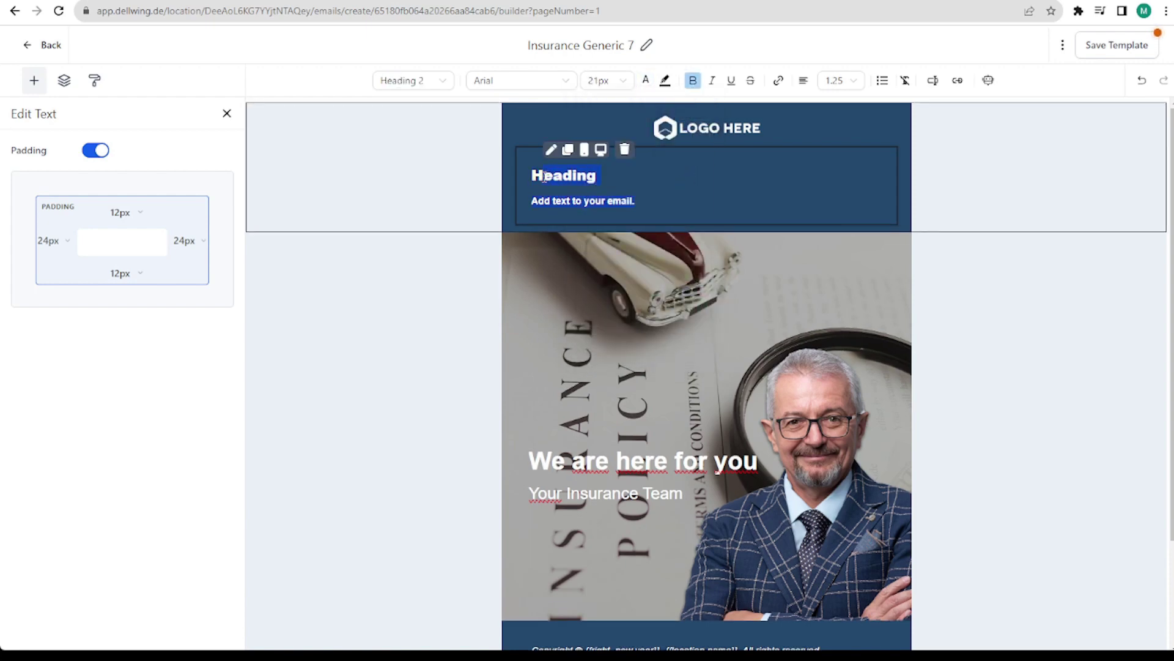
{"action": "key", "text": "BackSpace"}
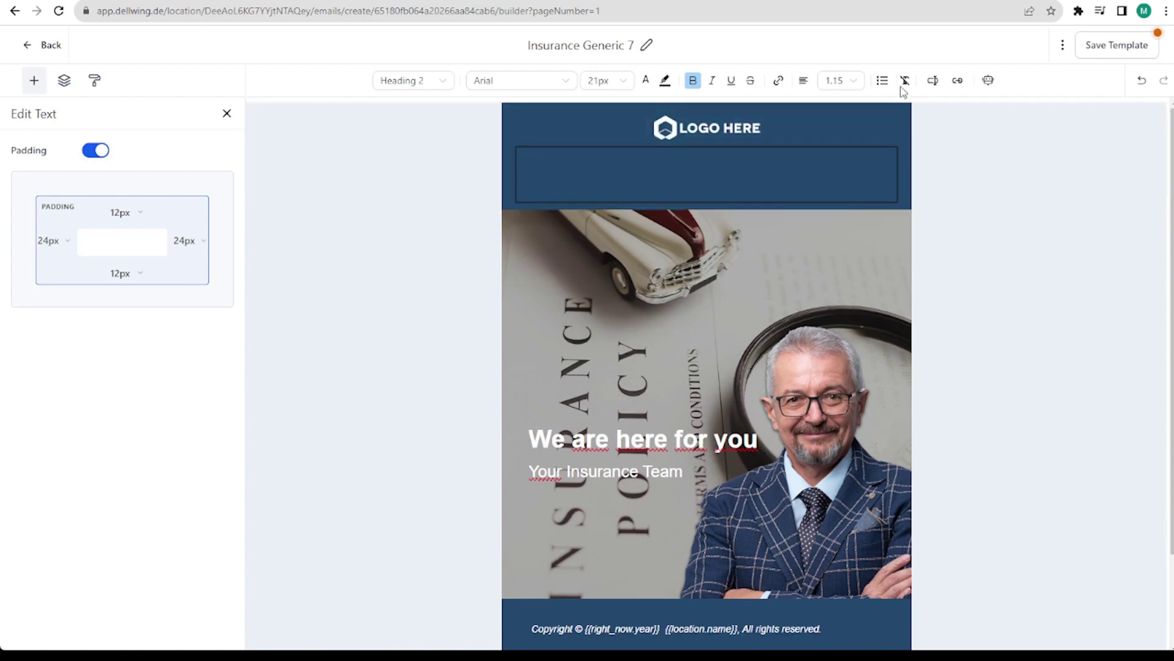
Step: Insert the Proposals URL value {{document.url}} into the header text block
{"action": "left_click", "coordinate": [933, 81]}
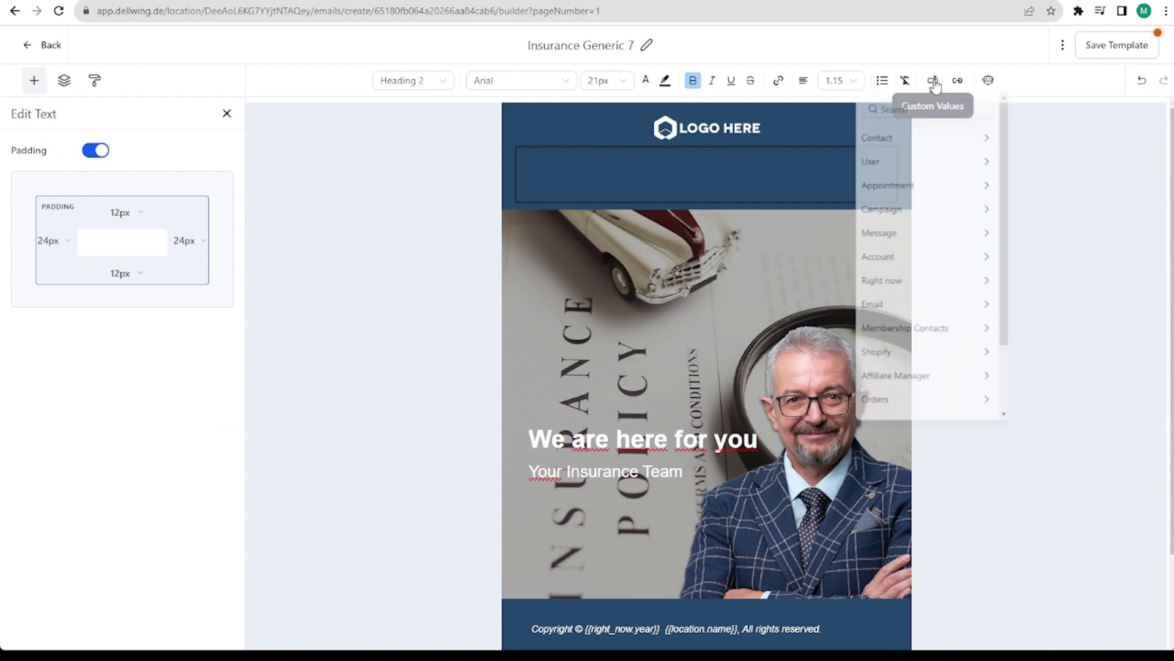
{"action": "scroll", "coordinate": [910, 319], "scroll_direction": "down", "scroll_amount": 2}
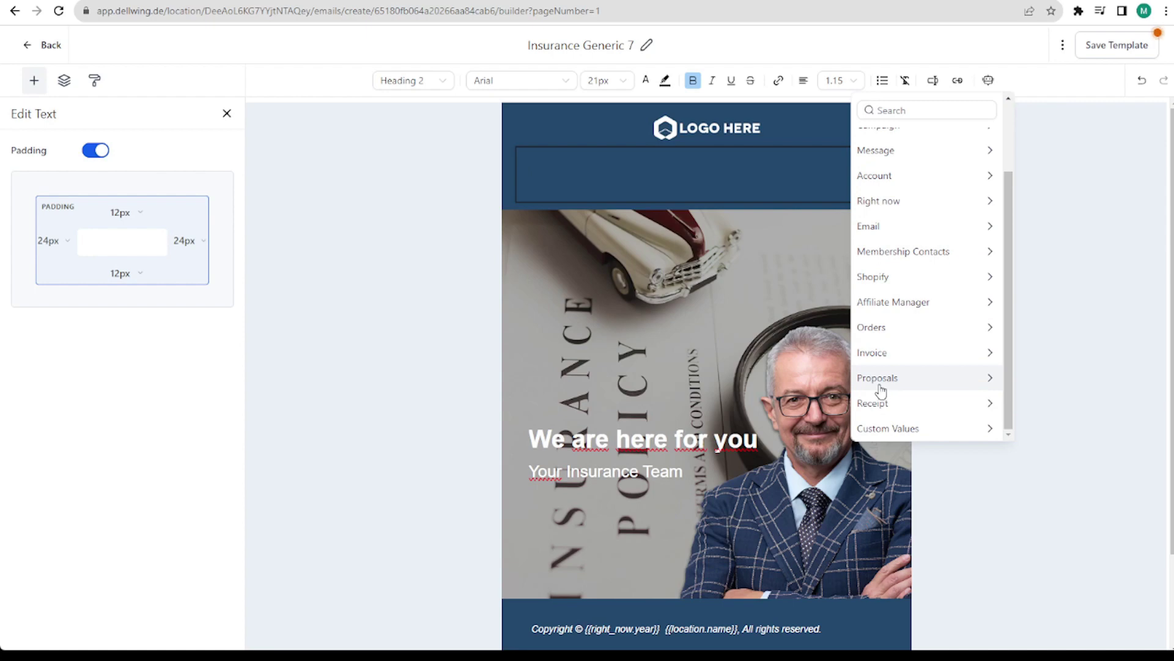
{"action": "left_click", "coordinate": [921, 379]}
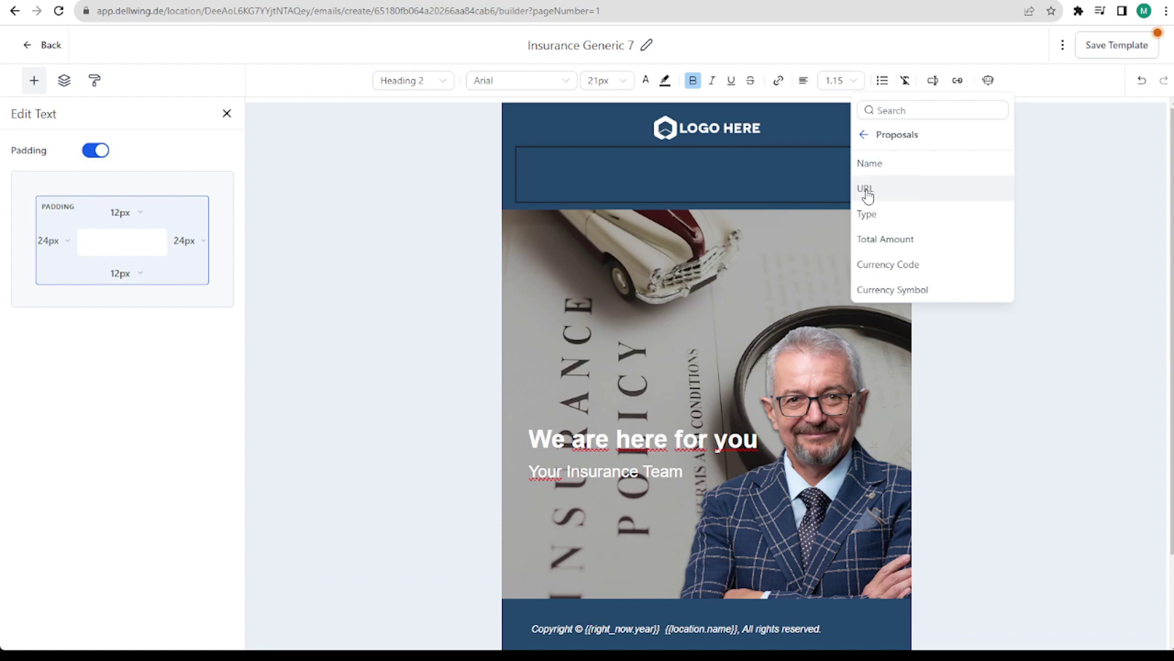
{"action": "left_click", "coordinate": [868, 194]}
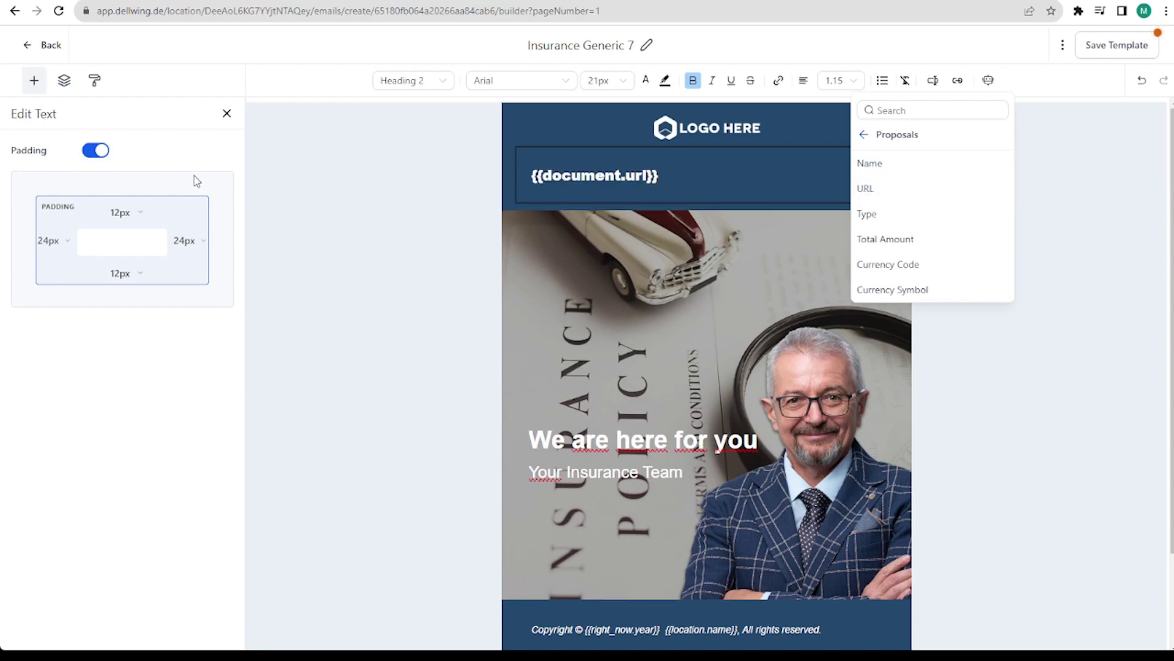
{"action": "left_click", "coordinate": [451, 178]}
Step: Add a coloured 'Proposal for {{contact.name}}' heading text block to the header
{"action": "left_click_drag", "start_coordinate": [48, 120], "coordinate": [660, 163]}
{"action": "left_click", "coordinate": [646, 80]}
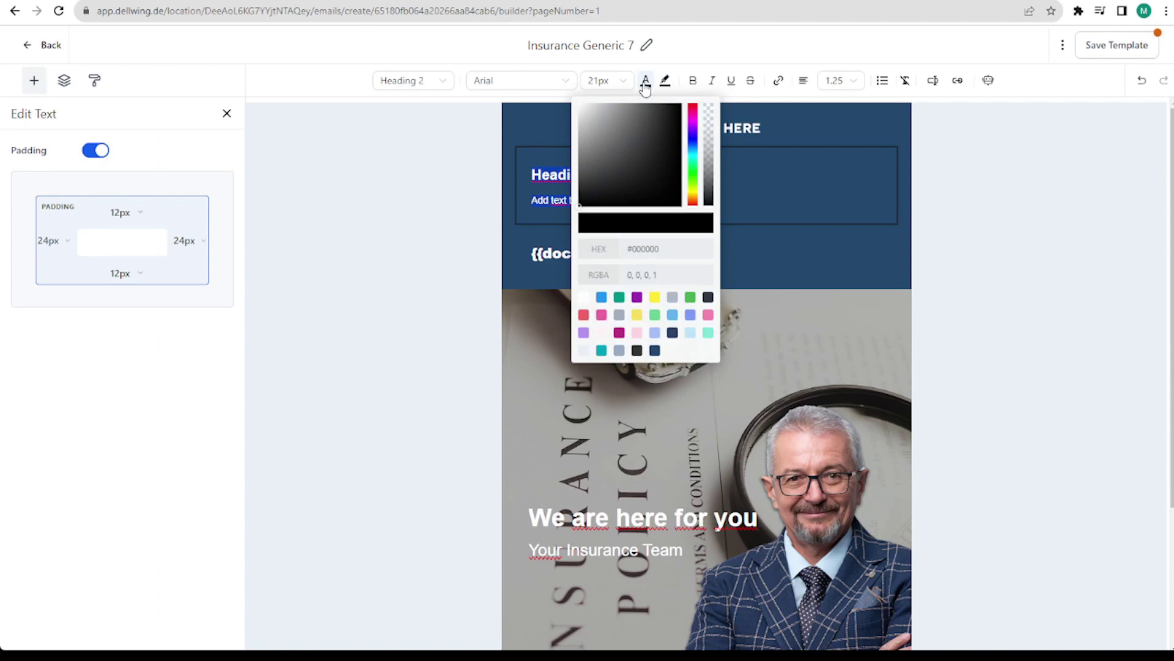
{"action": "left_click", "coordinate": [524, 157]}
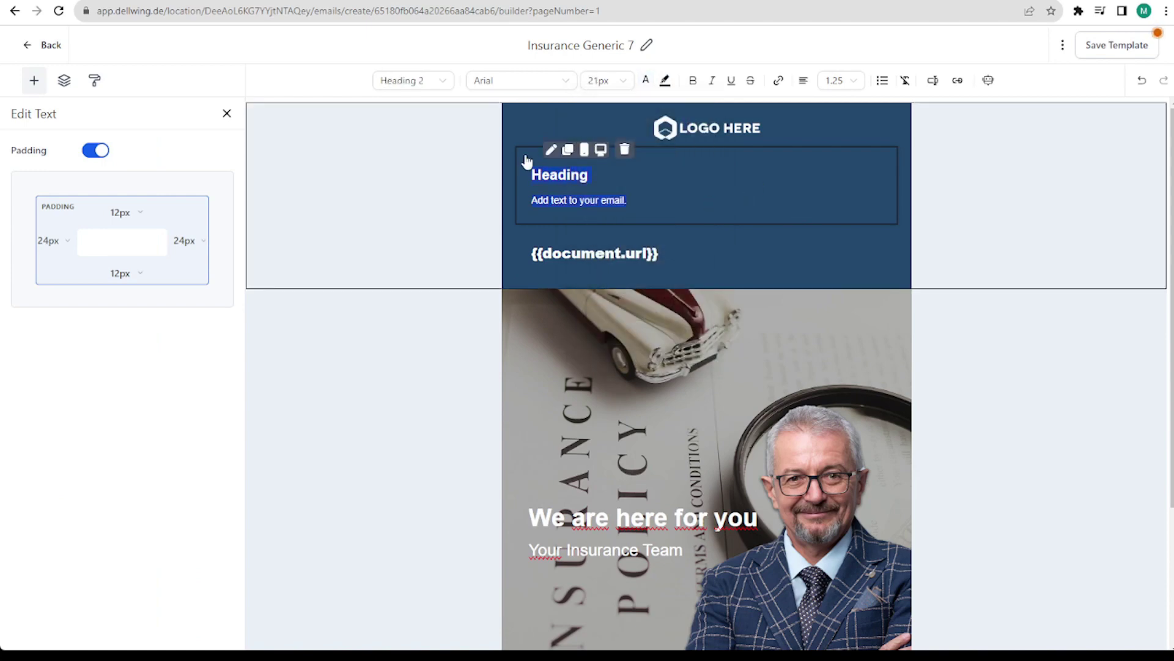
{"action": "type", "text": "Proposal for"}
{"action": "left_click", "coordinate": [933, 80]}
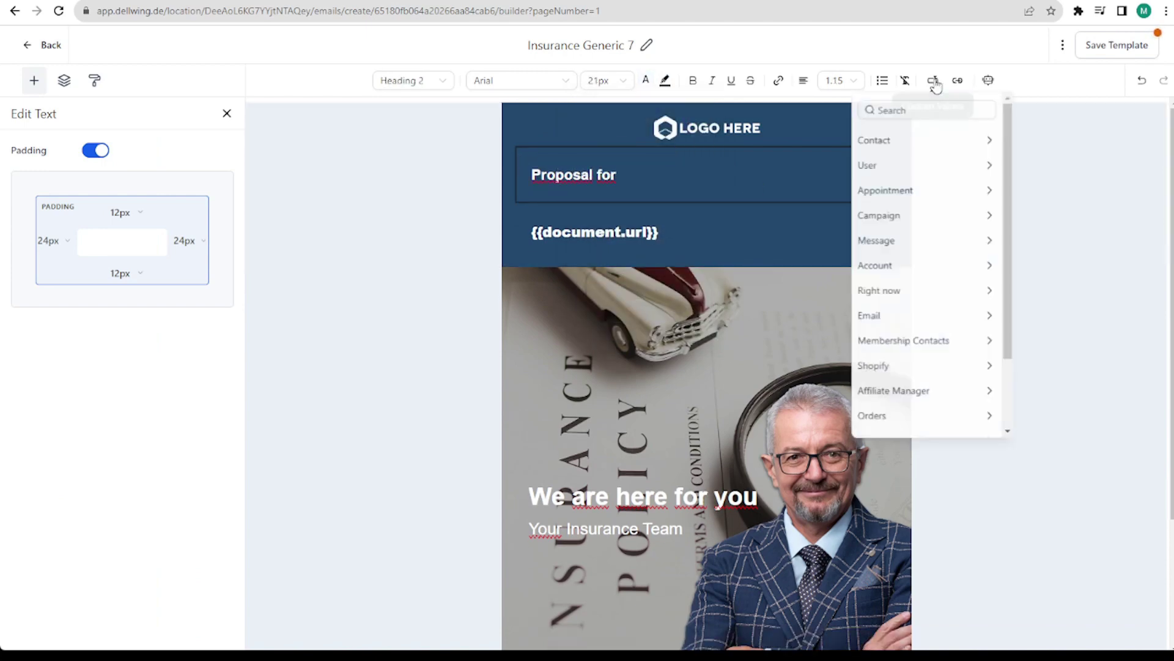
{"action": "left_click", "coordinate": [918, 143]}
{"action": "left_click", "coordinate": [887, 162]}
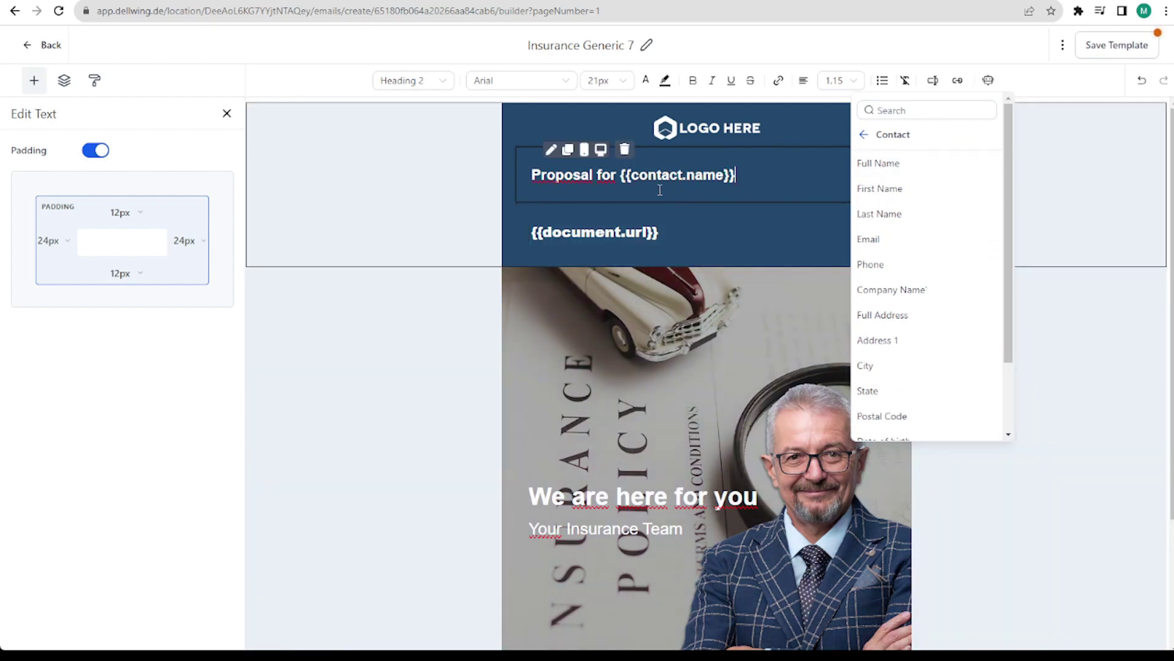
Step: Add another text block below the heading and select its placeholder text
{"action": "left_click", "coordinate": [34, 80]}
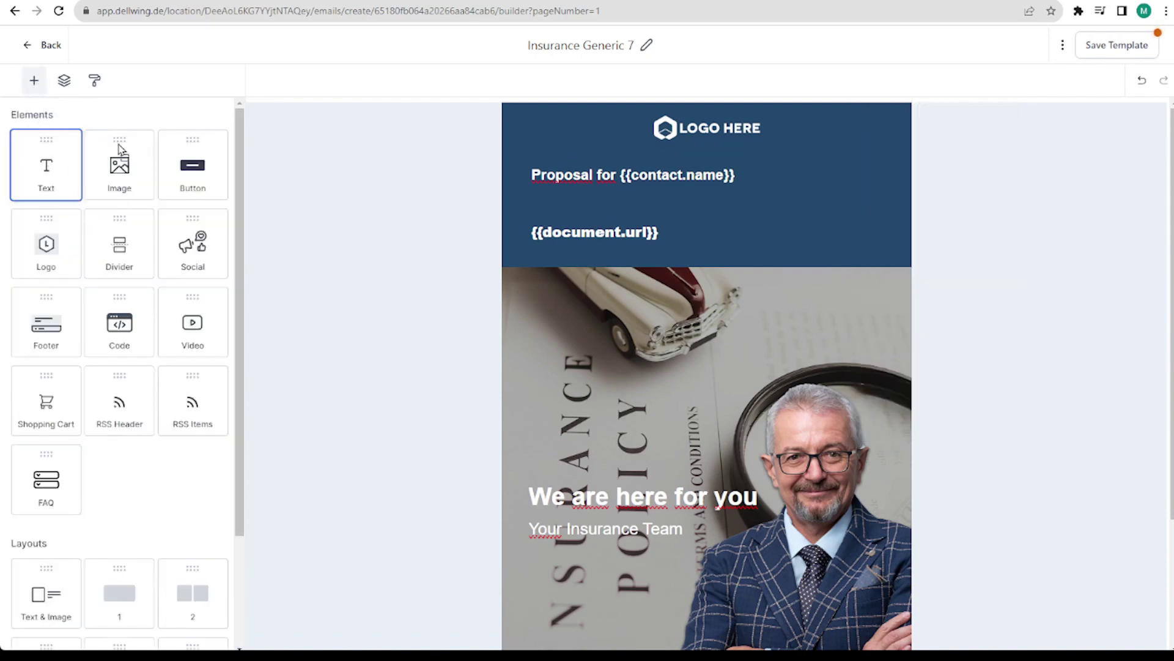
{"action": "left_click_drag", "start_coordinate": [121, 150], "coordinate": [637, 202]}
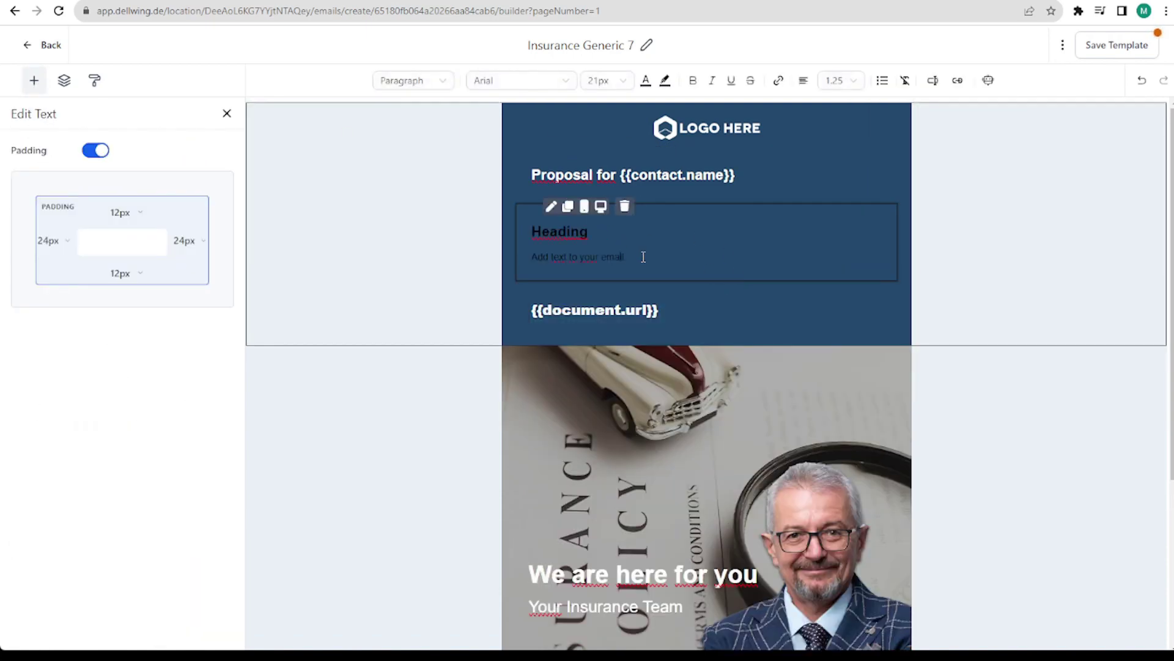
{"action": "left_click_drag", "start_coordinate": [644, 257], "coordinate": [542, 225]}
Step: Make the block a bold yellow 'Open Your Proposal Now!' line, then browse Proposals custom values
{"action": "left_click", "coordinate": [645, 80]}
{"action": "left_click", "coordinate": [618, 296]}
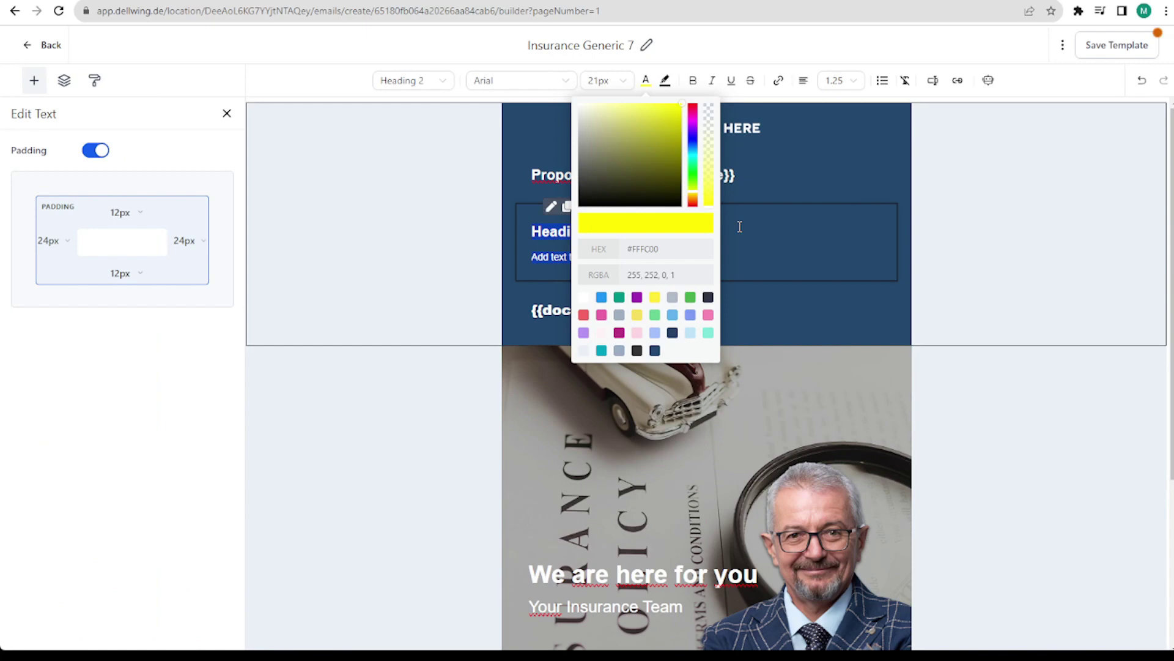
{"action": "left_click", "coordinate": [693, 80]}
{"action": "type", "text": "Open Yo"}
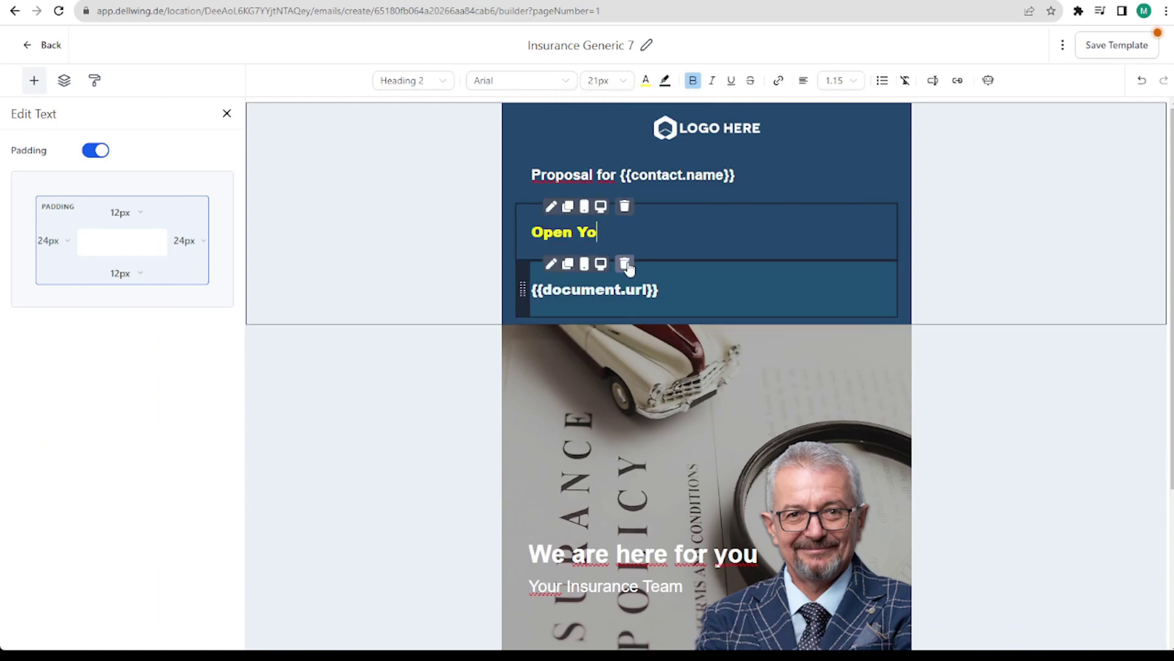
{"action": "type", "text": "ur Proposal Now"}
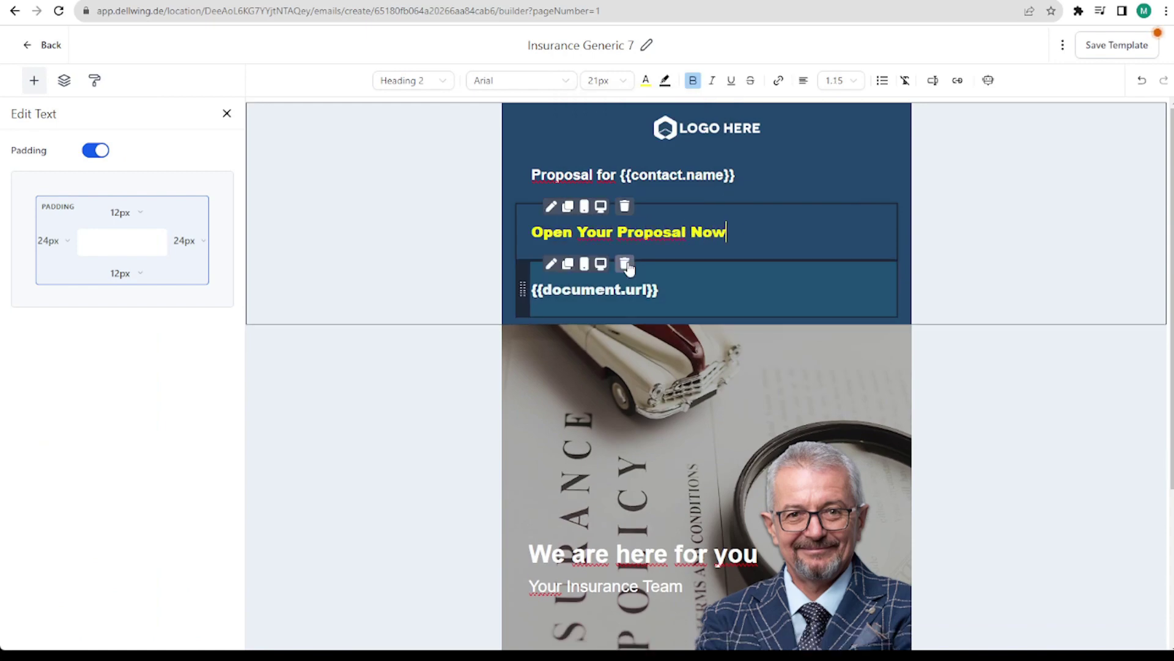
{"action": "type", "text": "!"}
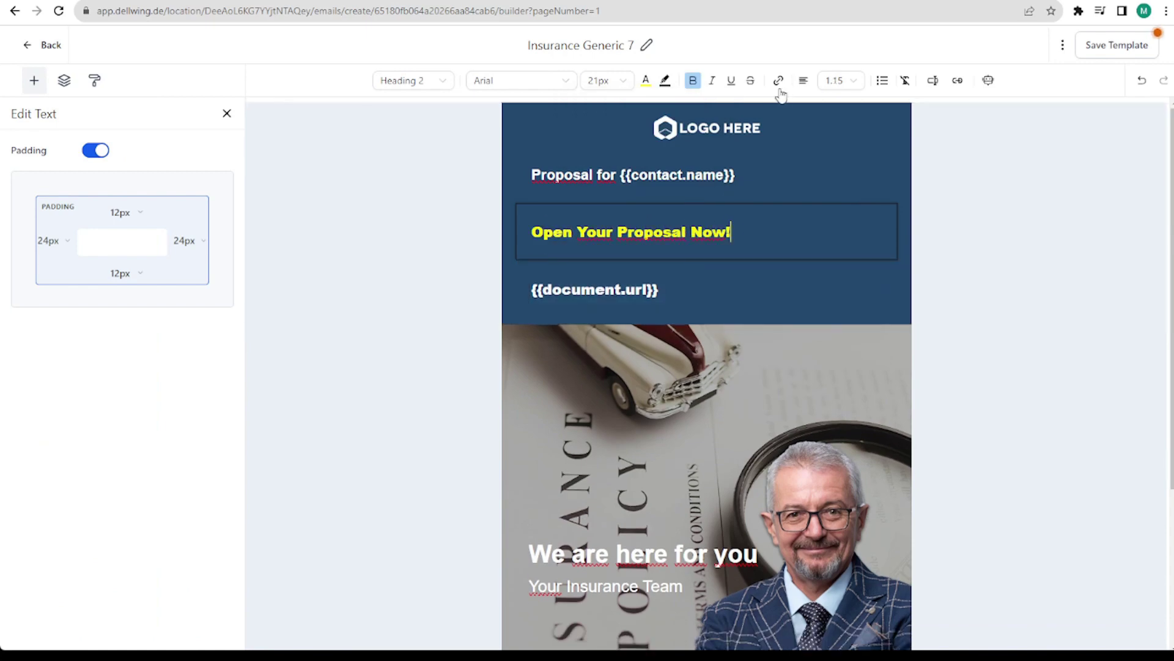
{"action": "left_click", "coordinate": [933, 80]}
{"action": "scroll", "coordinate": [925, 294], "scroll_direction": "down", "scroll_amount": 3}
{"action": "left_click", "coordinate": [920, 353]}
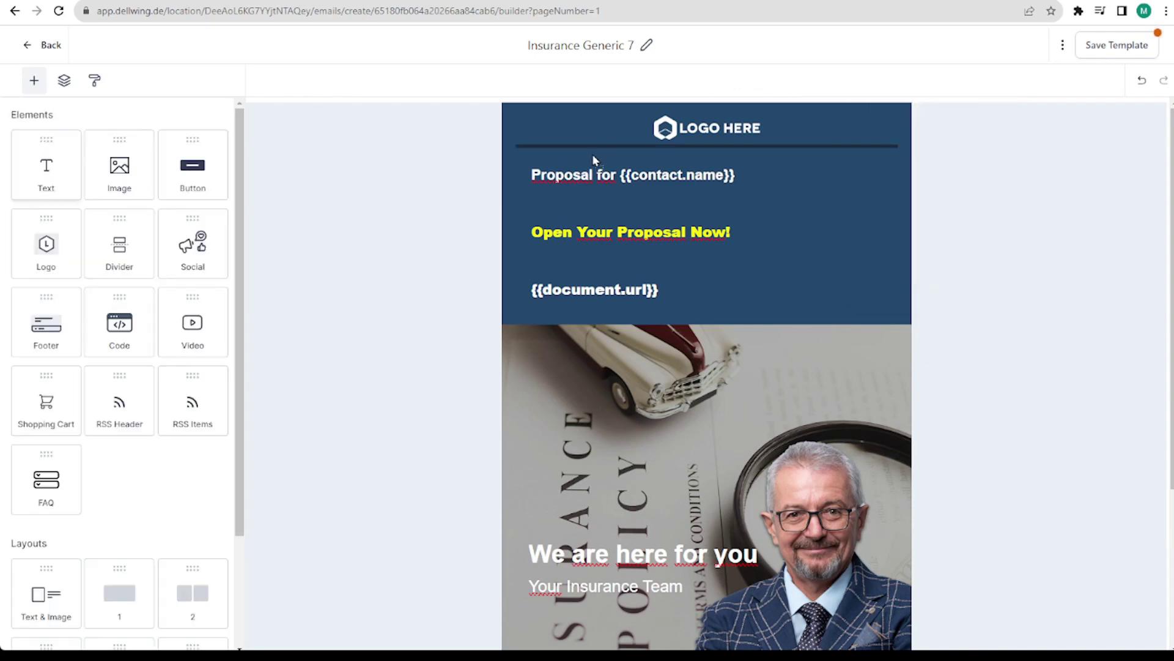
Step: Add a text block at the top of the header and make its text bold
{"action": "left_click_drag", "start_coordinate": [592, 162], "coordinate": [592, 162]}
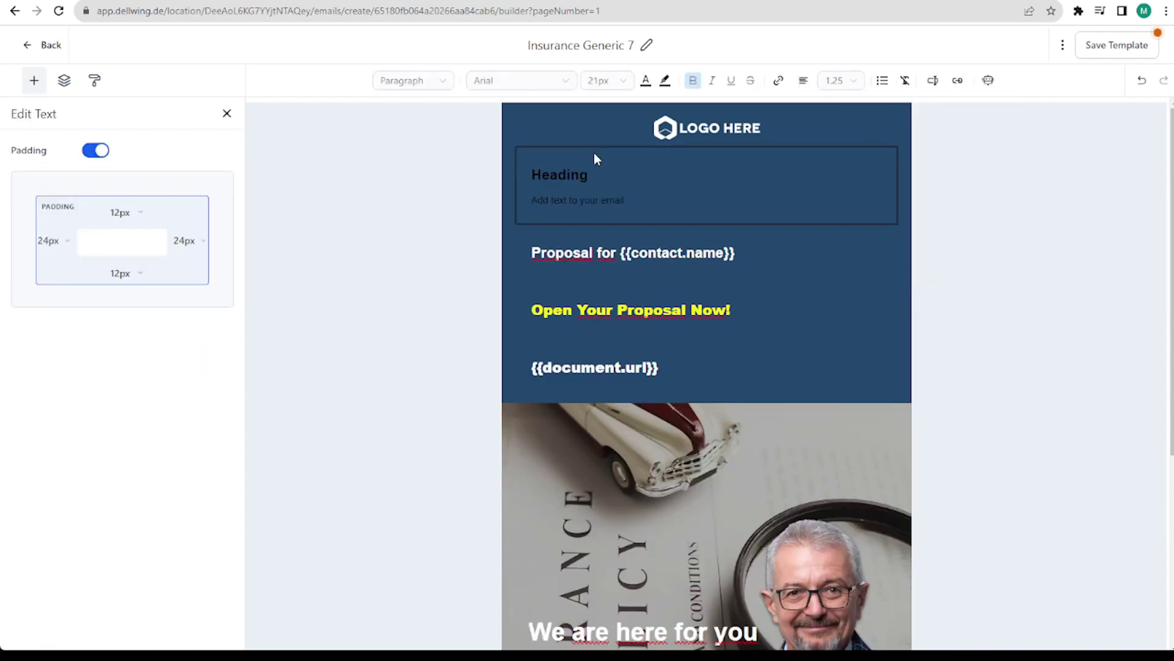
{"action": "triple_click", "coordinate": [600, 199]}
{"action": "key", "text": "ctrl+a"}
{"action": "left_click", "coordinate": [645, 80]}
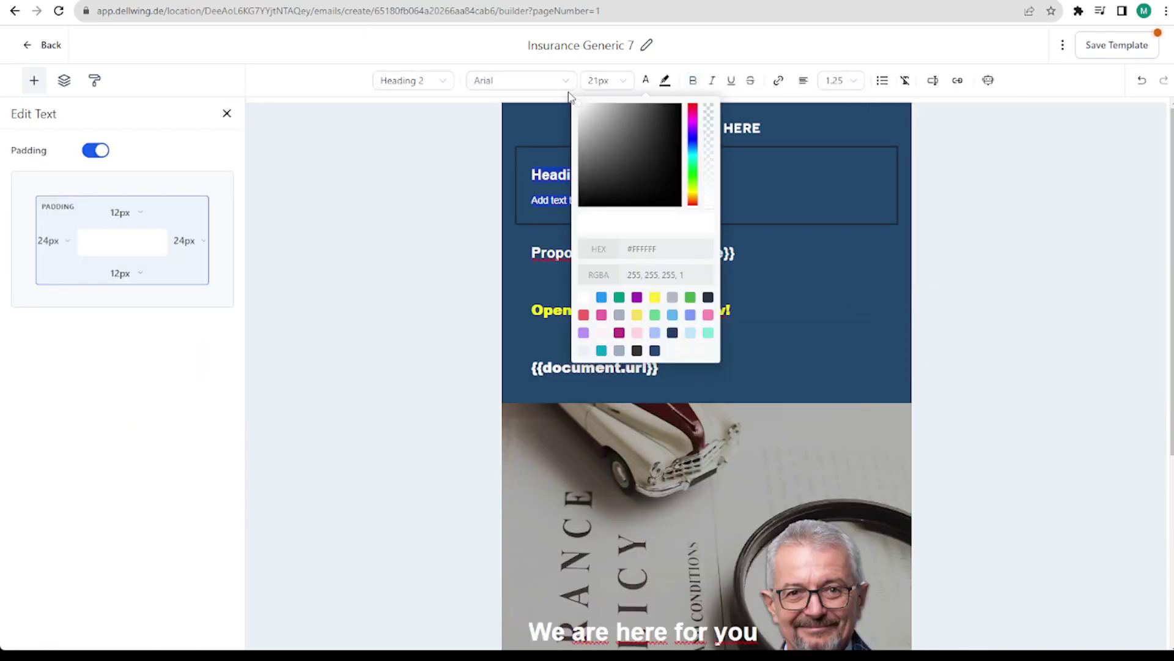
{"action": "left_click", "coordinate": [692, 81]}
Step: Browse the Proposals custom values, then bring up the Elements panel
{"action": "left_click", "coordinate": [933, 81]}
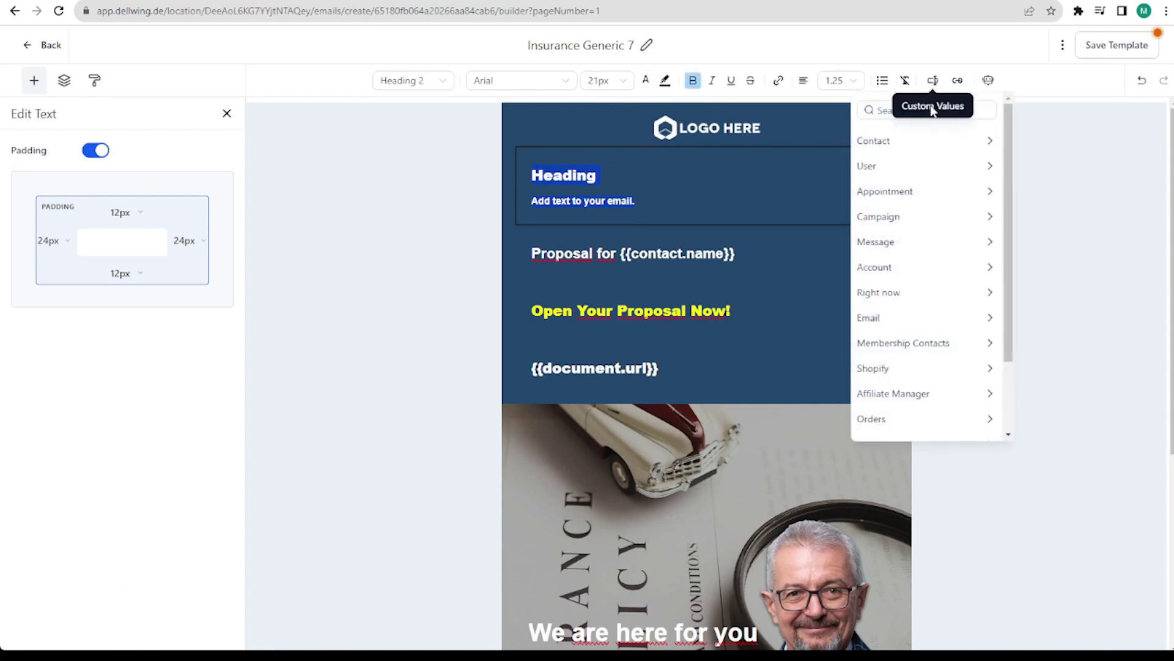
{"action": "scroll", "coordinate": [947, 372], "scroll_direction": "down", "scroll_amount": 1}
{"action": "scroll", "coordinate": [947, 372], "scroll_direction": "down", "scroll_amount": 2}
{"action": "left_click", "coordinate": [918, 390]}
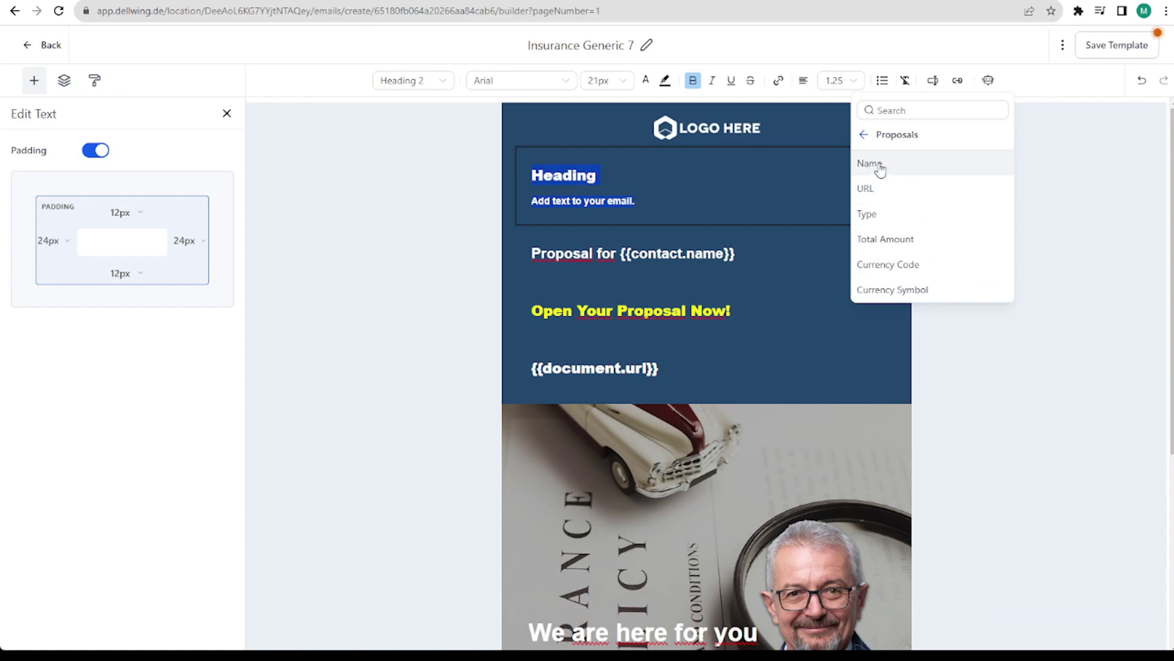
{"action": "scroll", "coordinate": [694, 242], "scroll_direction": "down", "scroll_amount": 3}
{"action": "left_click", "coordinate": [29, 89]}
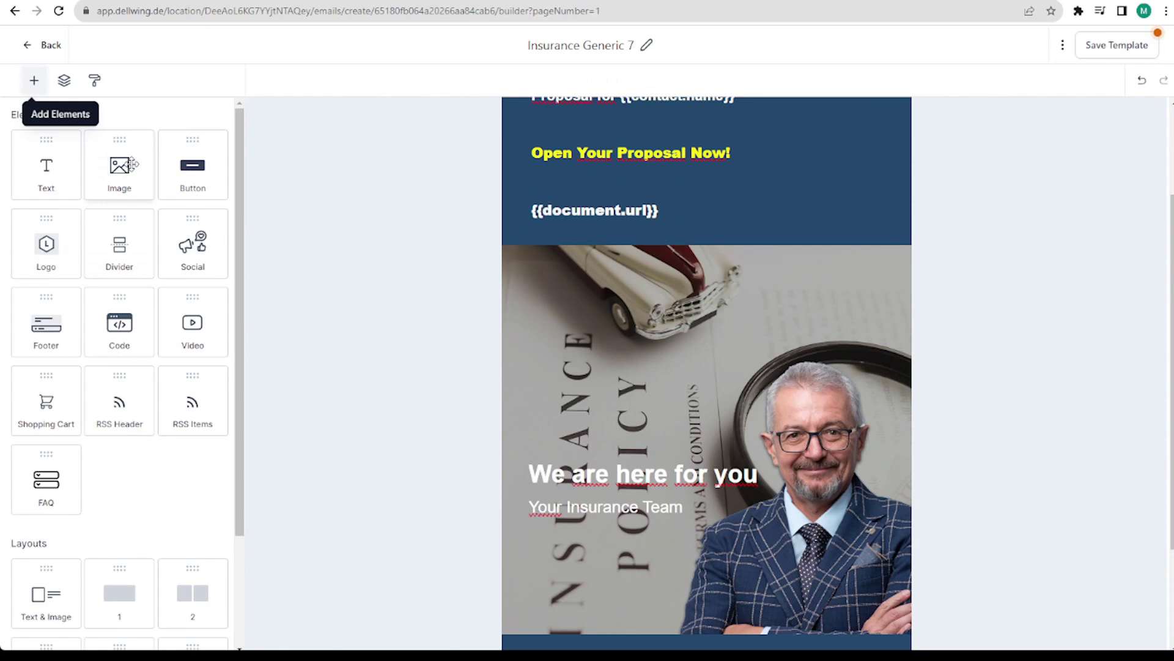
Step: Add a text block below the proposal link containing {{document.totalAmount}}
{"action": "left_click_drag", "start_coordinate": [52, 164], "coordinate": [653, 239]}
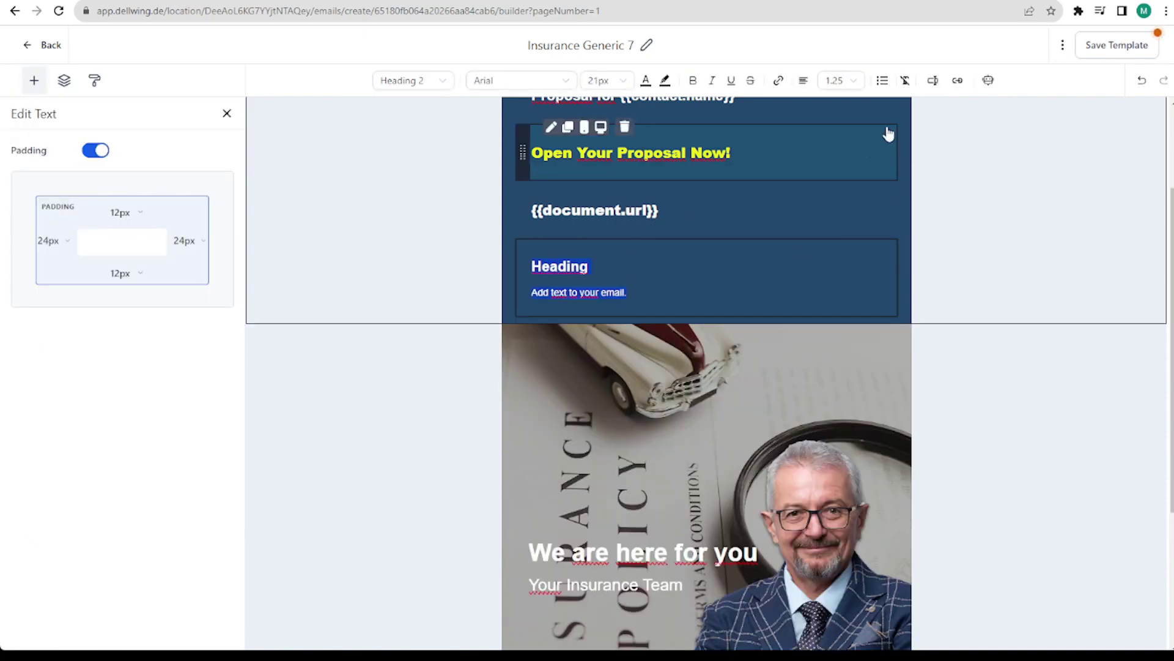
{"action": "left_click", "coordinate": [933, 81]}
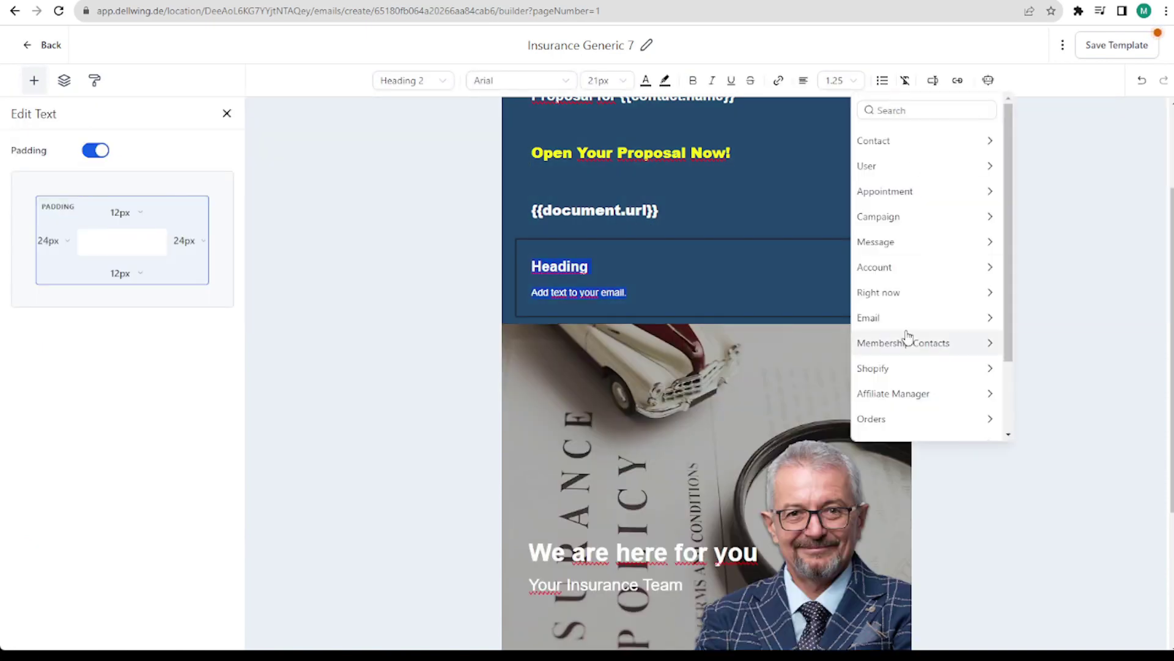
{"action": "scroll", "coordinate": [930, 385], "scroll_direction": "down", "scroll_amount": 3}
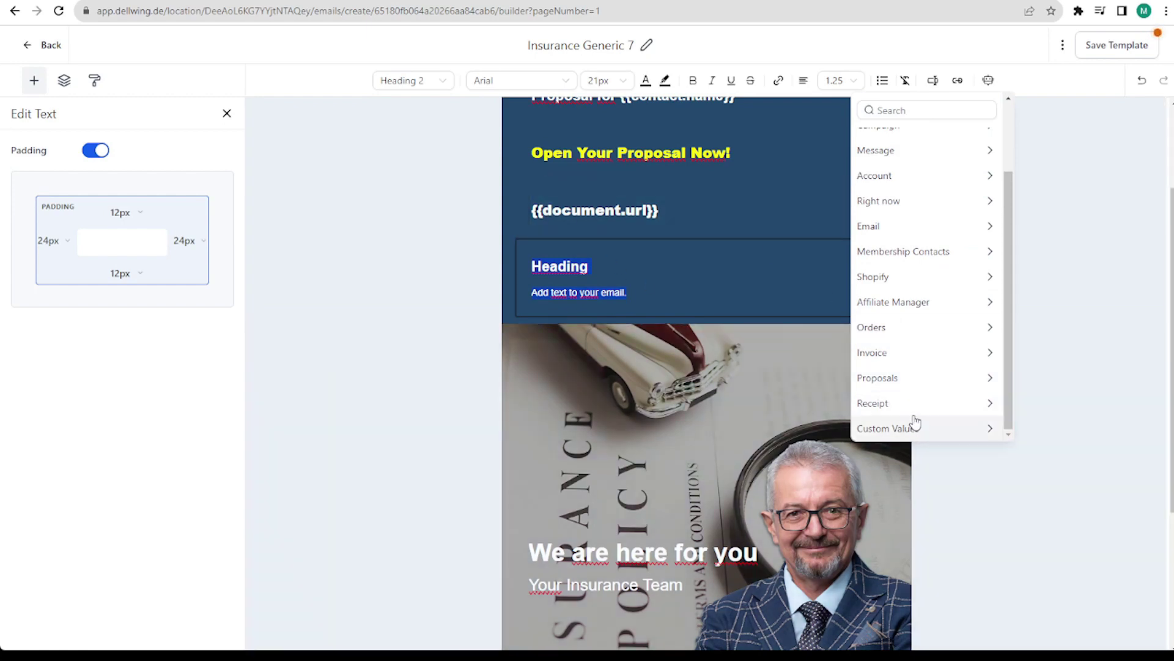
{"action": "left_click", "coordinate": [901, 379]}
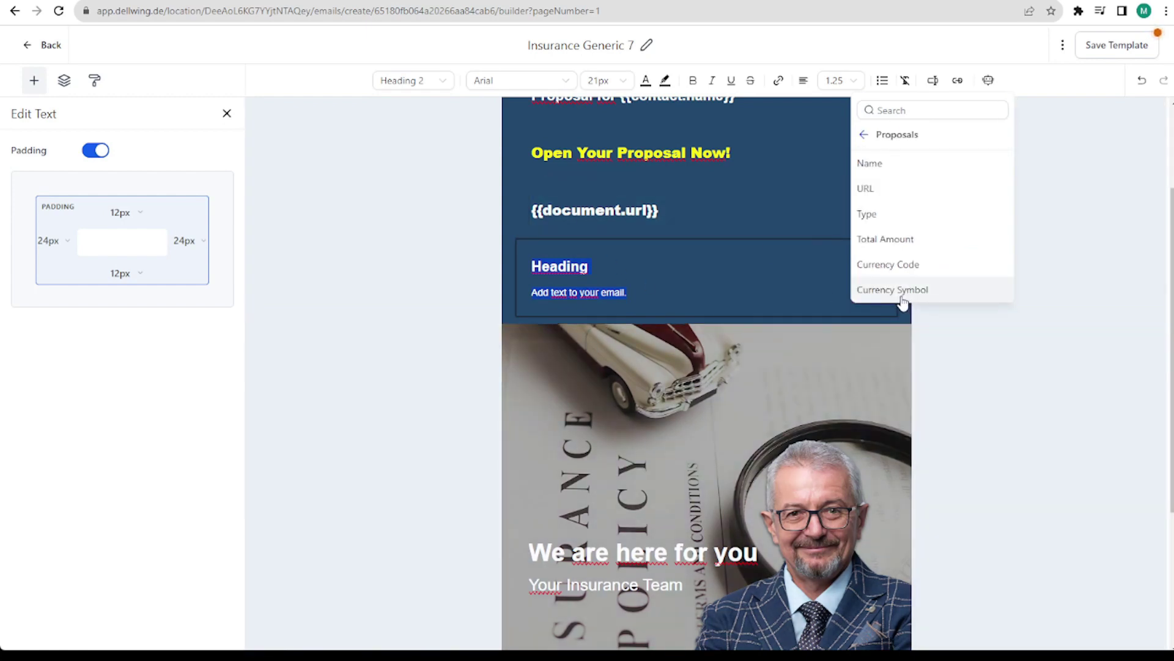
{"action": "left_click", "coordinate": [891, 240]}
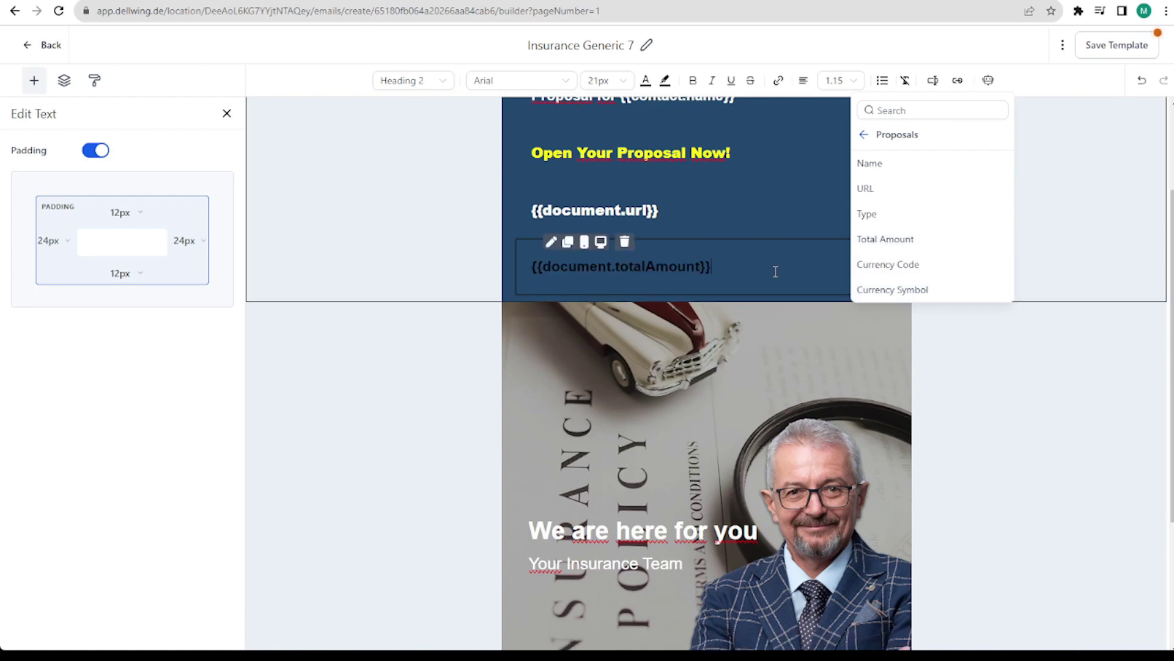
{"action": "left_click", "coordinate": [722, 266]}
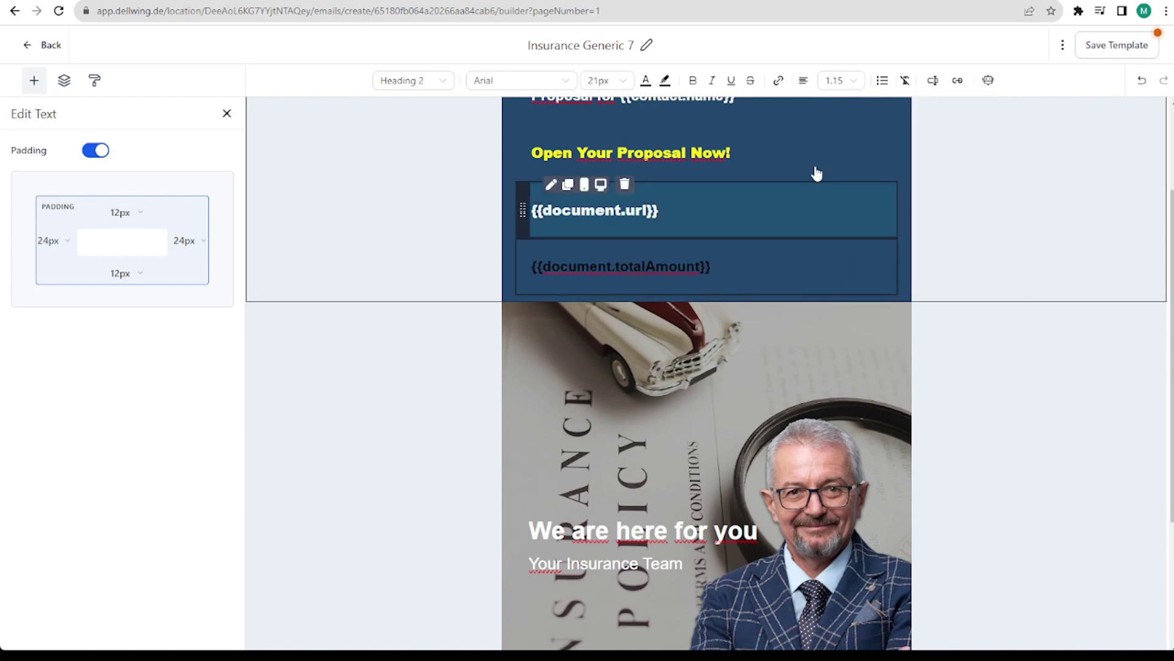
Step: Insert {{document.currencySymbol}} under the total and select the proposal section row
{"action": "left_click", "coordinate": [932, 81]}
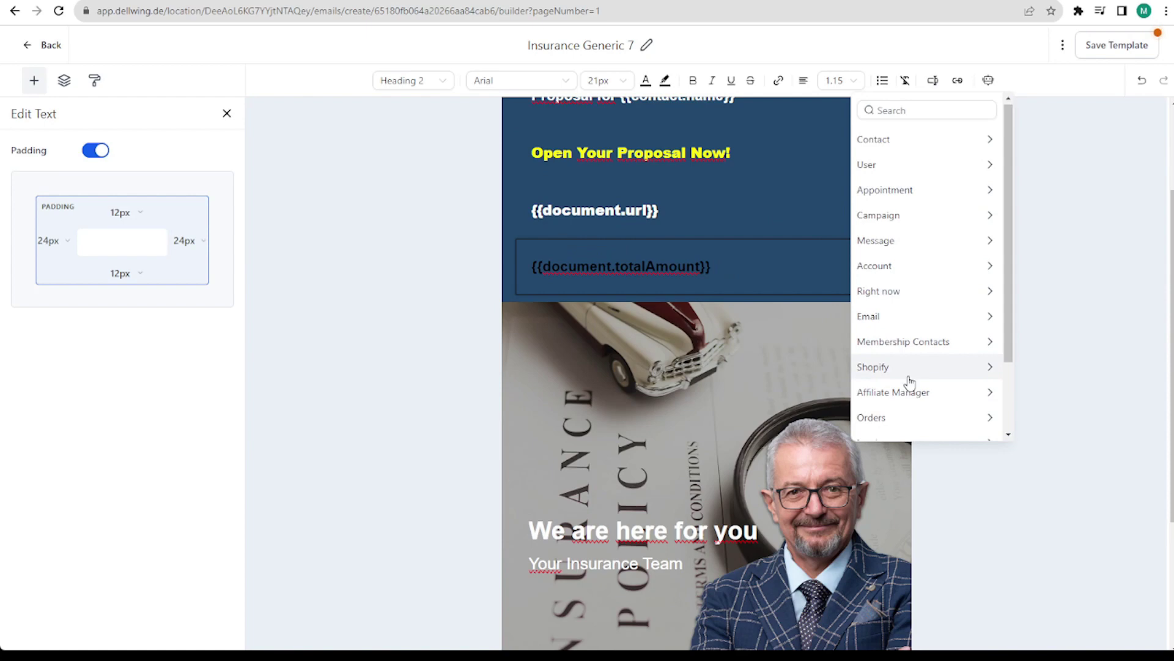
{"action": "scroll", "coordinate": [907, 380], "scroll_direction": "down", "scroll_amount": 2}
{"action": "left_click", "coordinate": [908, 403]}
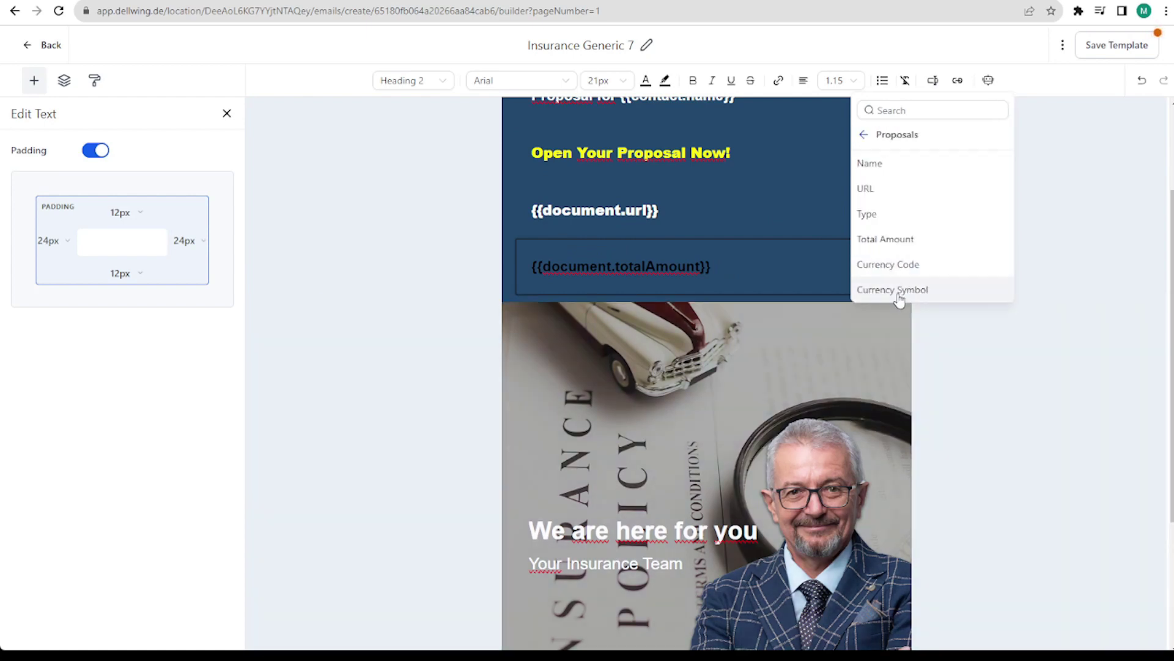
{"action": "left_click", "coordinate": [899, 291]}
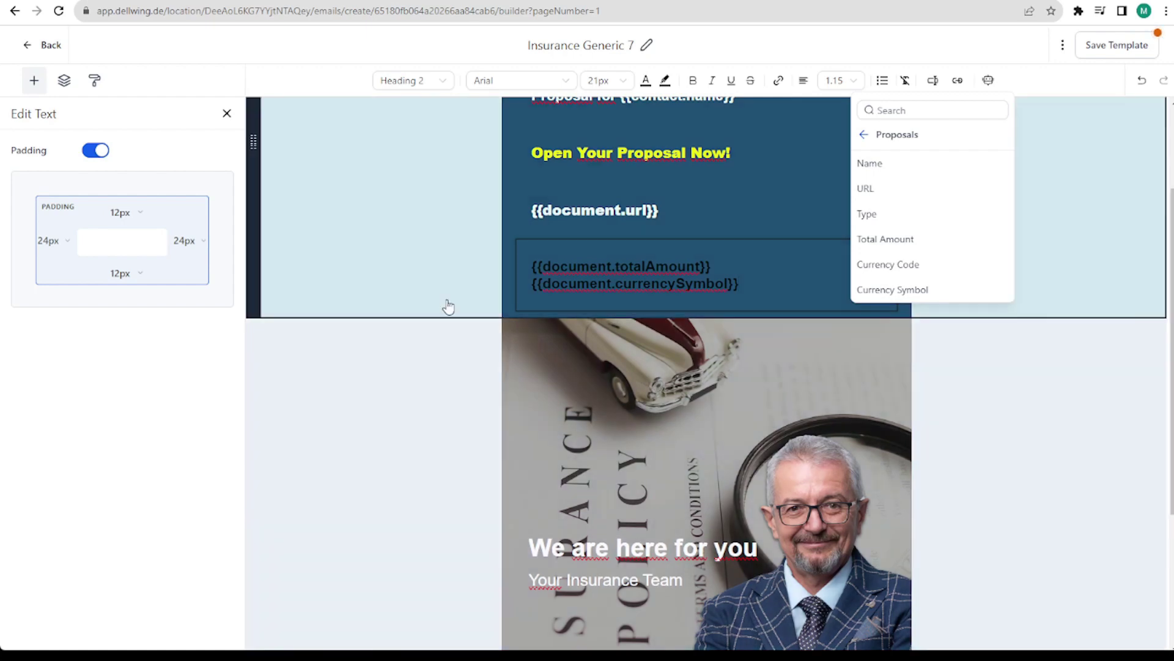
{"action": "left_click", "coordinate": [406, 227]}
Step: Rename the email to 'Proposal Template', save it, and go back to Email Templates
{"action": "scroll", "coordinate": [774, 465], "scroll_direction": "down", "scroll_amount": 1}
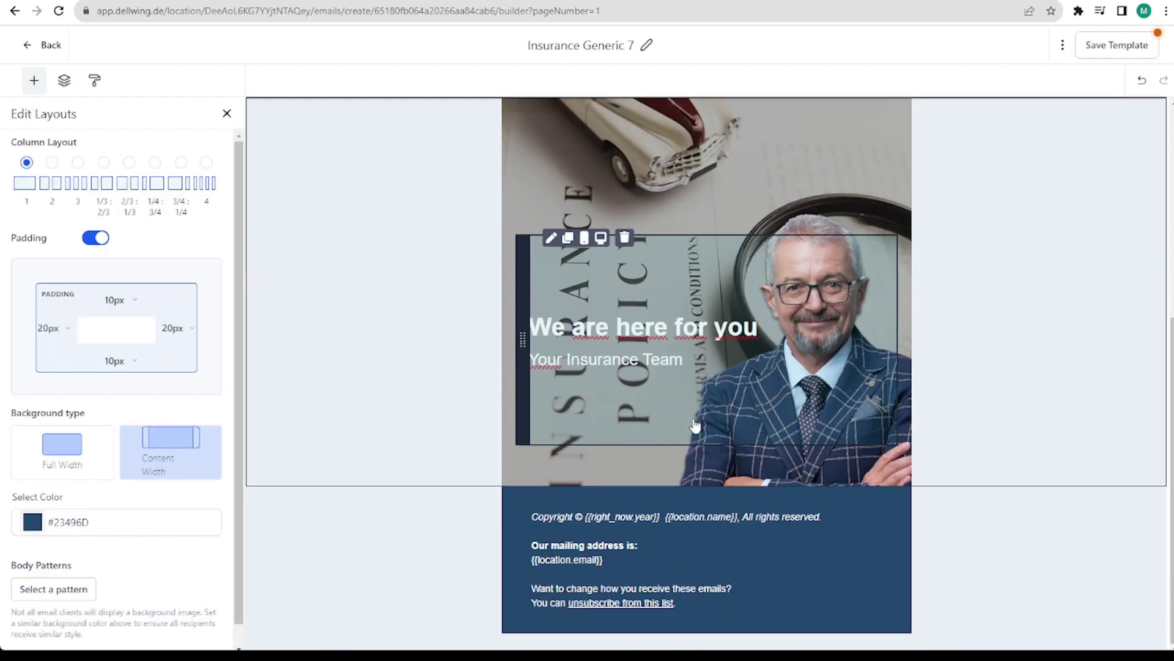
{"action": "scroll", "coordinate": [722, 275], "scroll_direction": "up", "scroll_amount": 5}
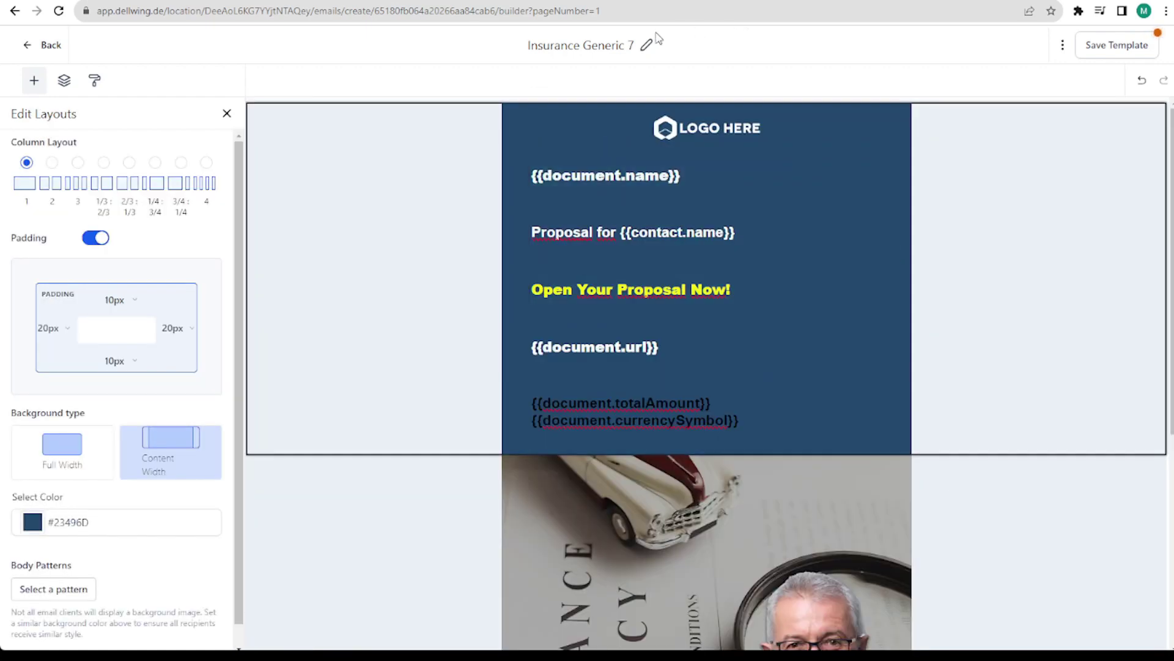
{"action": "left_click", "coordinate": [646, 48]}
{"action": "key", "text": "BackSpace"}
{"action": "key", "text": "BackSpace"}
{"action": "key", "text": "BackSpace"}
{"action": "key", "text": "BackSpace"}
{"action": "key", "text": "BackSpace"}
{"action": "key", "text": "BackSpace"}
{"action": "key", "text": "BackSpace"}
{"action": "key", "text": "BackSpace"}
{"action": "key", "text": "BackSpace"}
{"action": "key", "text": "BackSpace"}
{"action": "key", "text": "BackSpace"}
{"action": "key", "text": "BackSpace"}
{"action": "key", "text": "BackSpace"}
{"action": "key", "text": "BackSpace"}
{"action": "key", "text": "BackSpace"}
{"action": "key", "text": "BackSpace"}
{"action": "key", "text": "BackSpace"}
{"action": "key", "text": "BackSpace"}
{"action": "key", "text": "BackSpace"}
{"action": "type", "text": "Pro"}
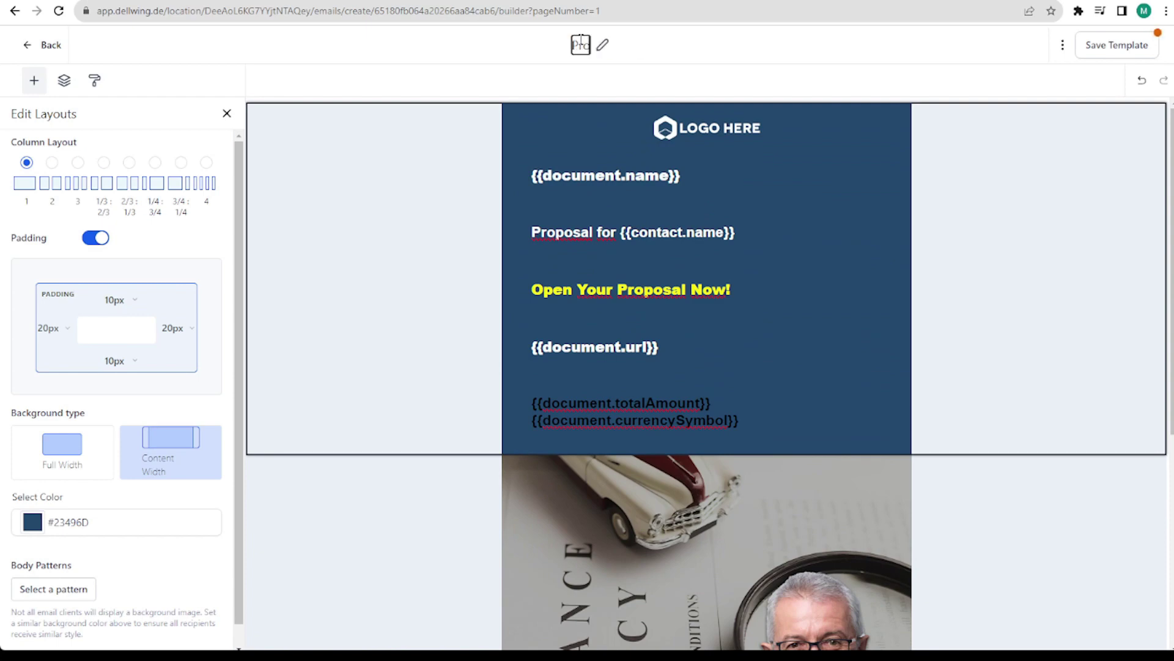
{"action": "type", "text": "posal Temp"}
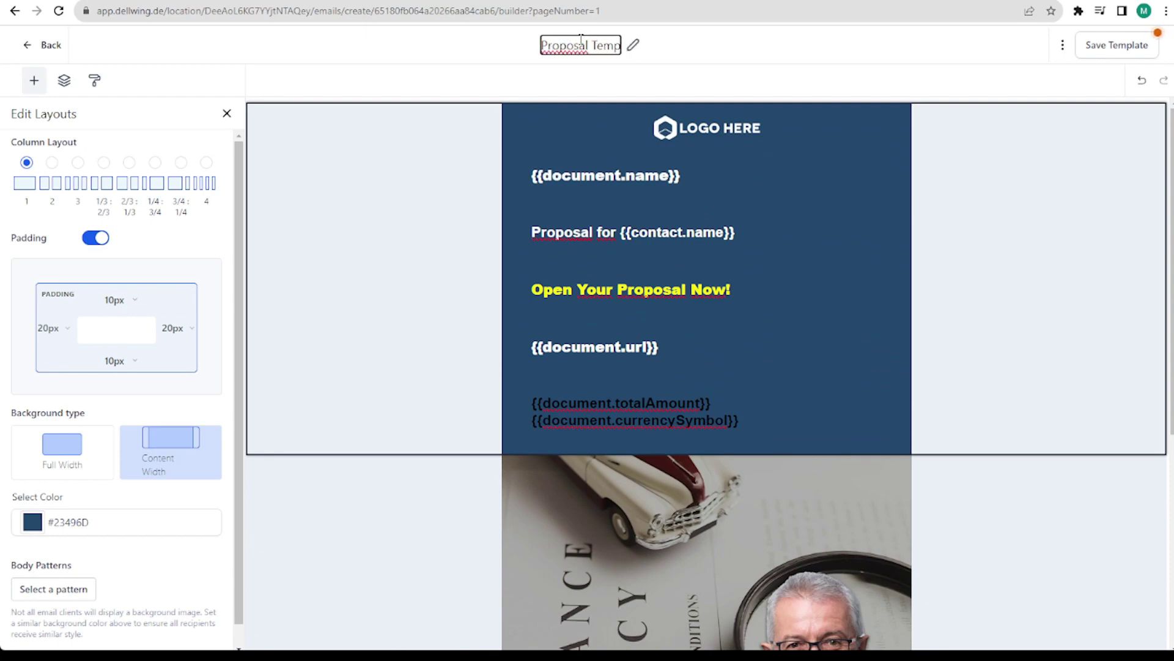
{"action": "type", "text": "late"}
{"action": "left_click", "coordinate": [1132, 54]}
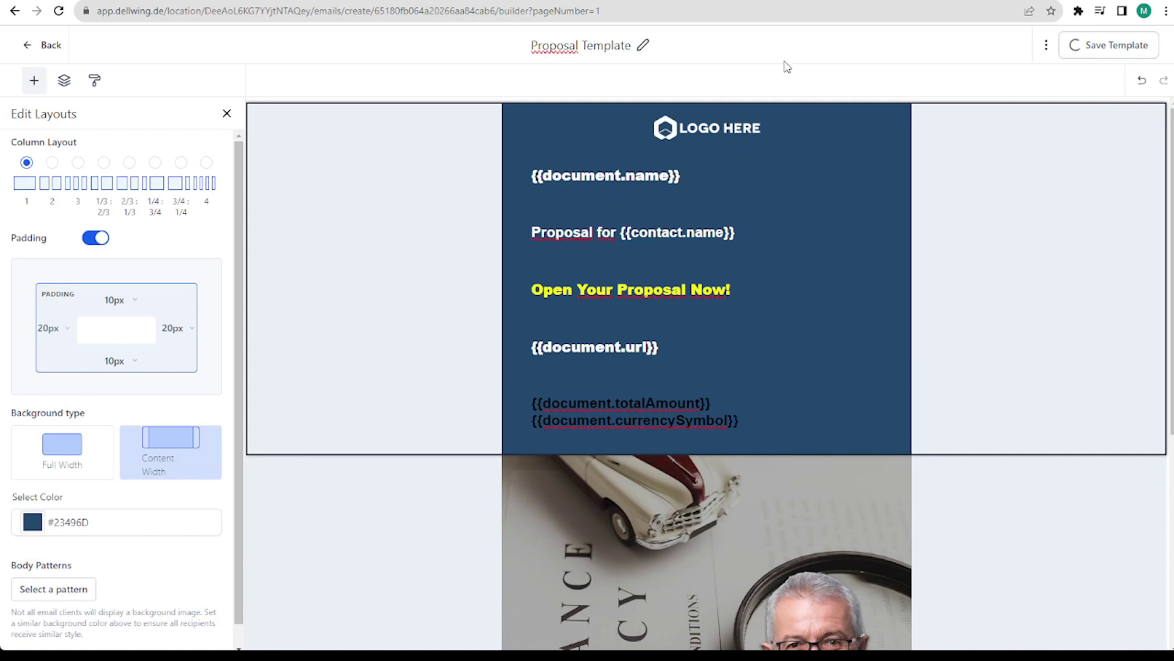
{"action": "left_click", "coordinate": [47, 46]}
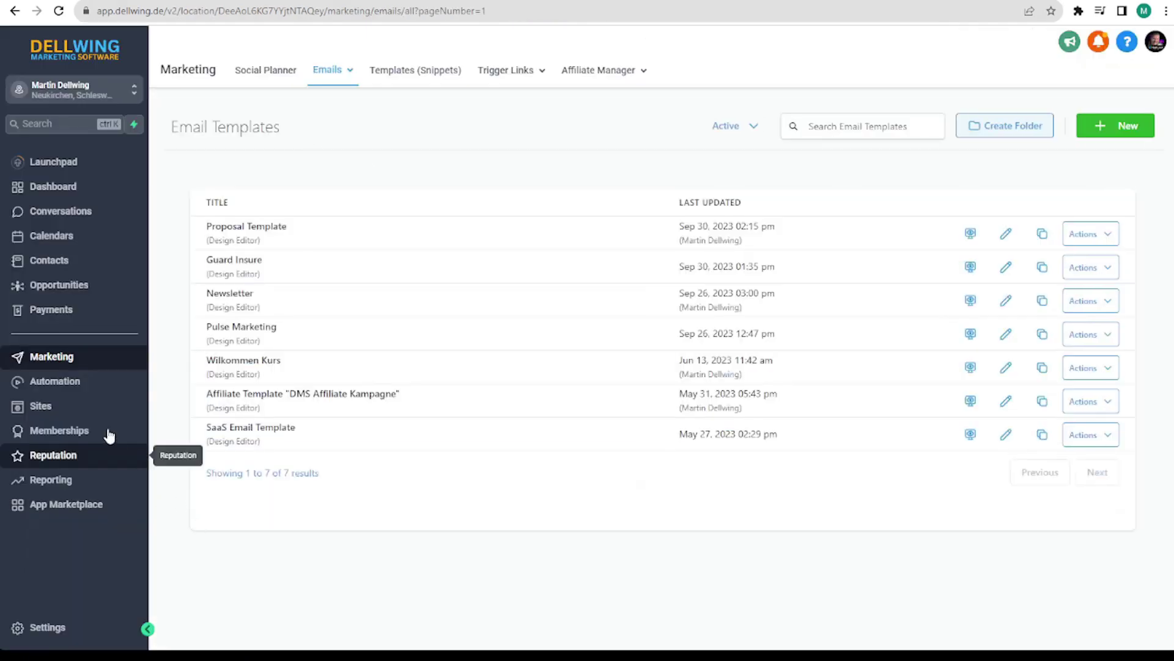
Step: Start a new estimate from Payments' Proposals & Estimates tab using + New
{"action": "left_click", "coordinate": [65, 311]}
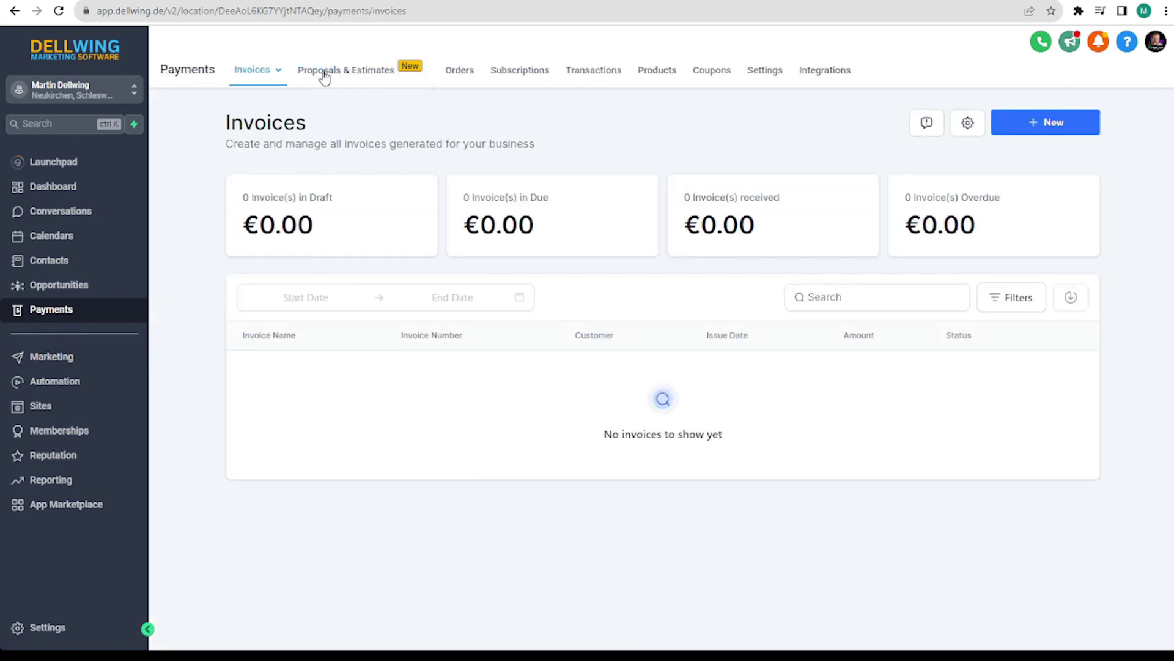
{"action": "left_click", "coordinate": [354, 75]}
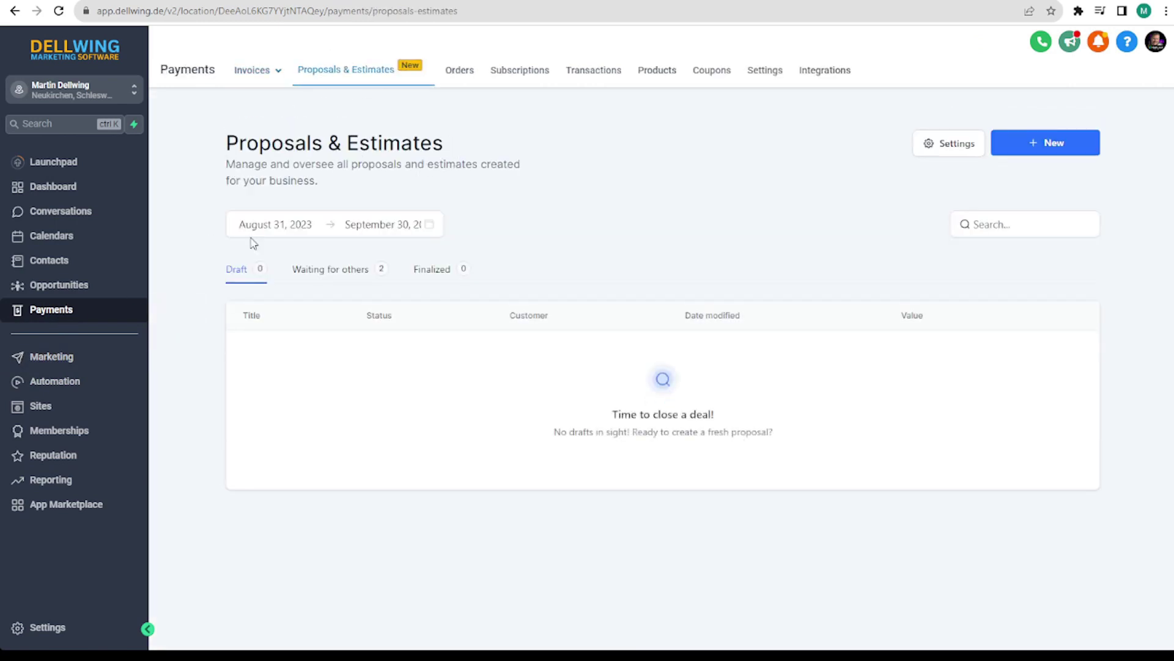
{"action": "left_click", "coordinate": [1039, 148]}
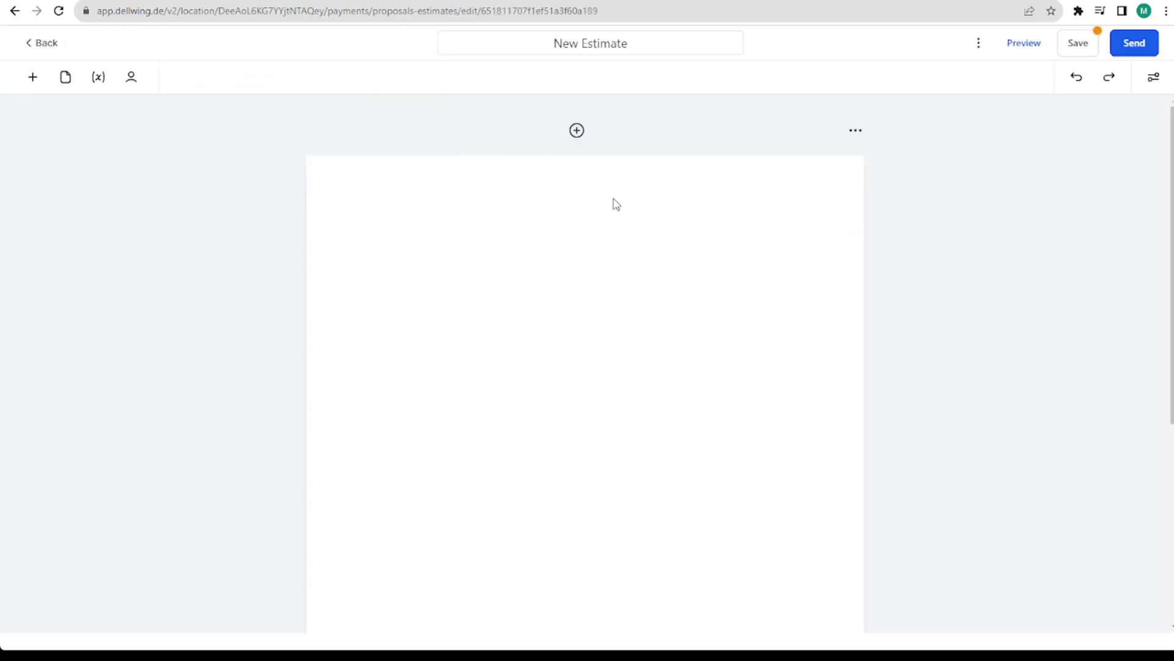
Step: Add an Image block at the top of the estimate showing the herbst-laub autumn picture
{"action": "left_click", "coordinate": [34, 78]}
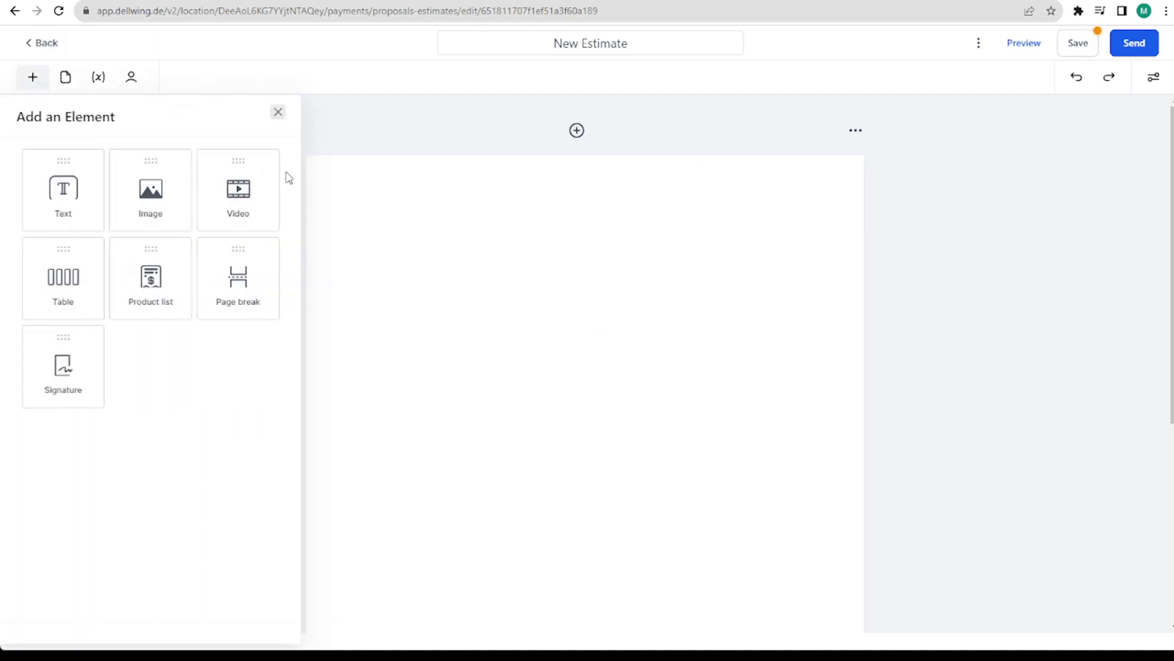
{"action": "left_click_drag", "start_coordinate": [136, 221], "coordinate": [516, 260]}
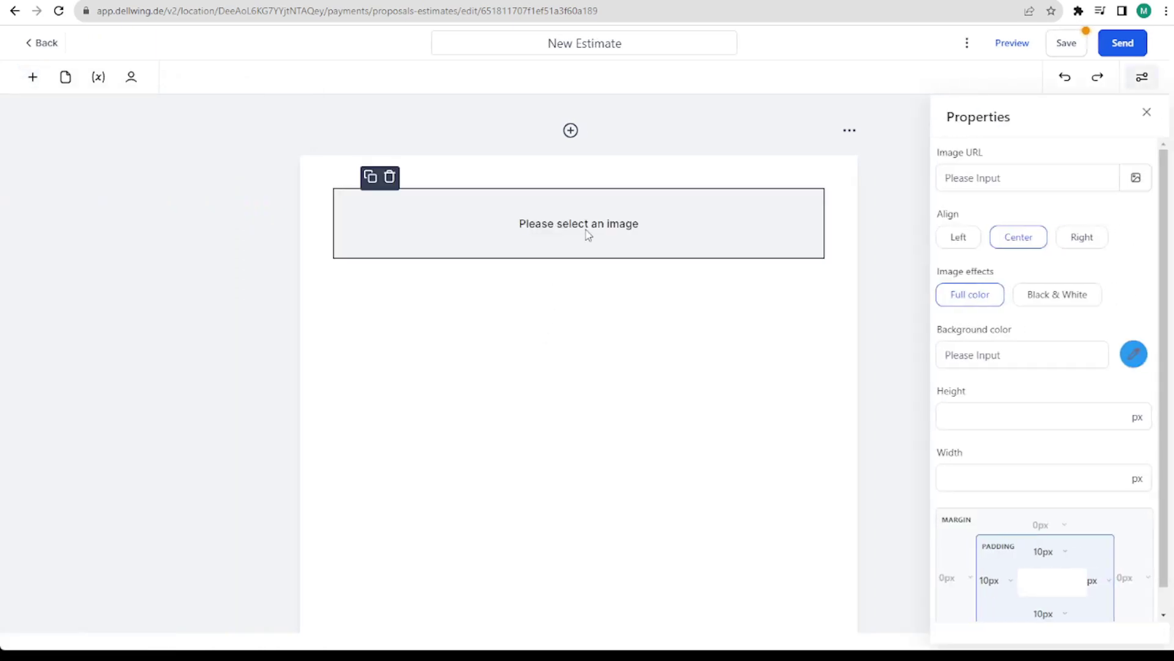
{"action": "scroll", "coordinate": [1080, 296], "scroll_direction": "down", "scroll_amount": 1}
{"action": "scroll", "coordinate": [1088, 386], "scroll_direction": "up", "scroll_amount": 1}
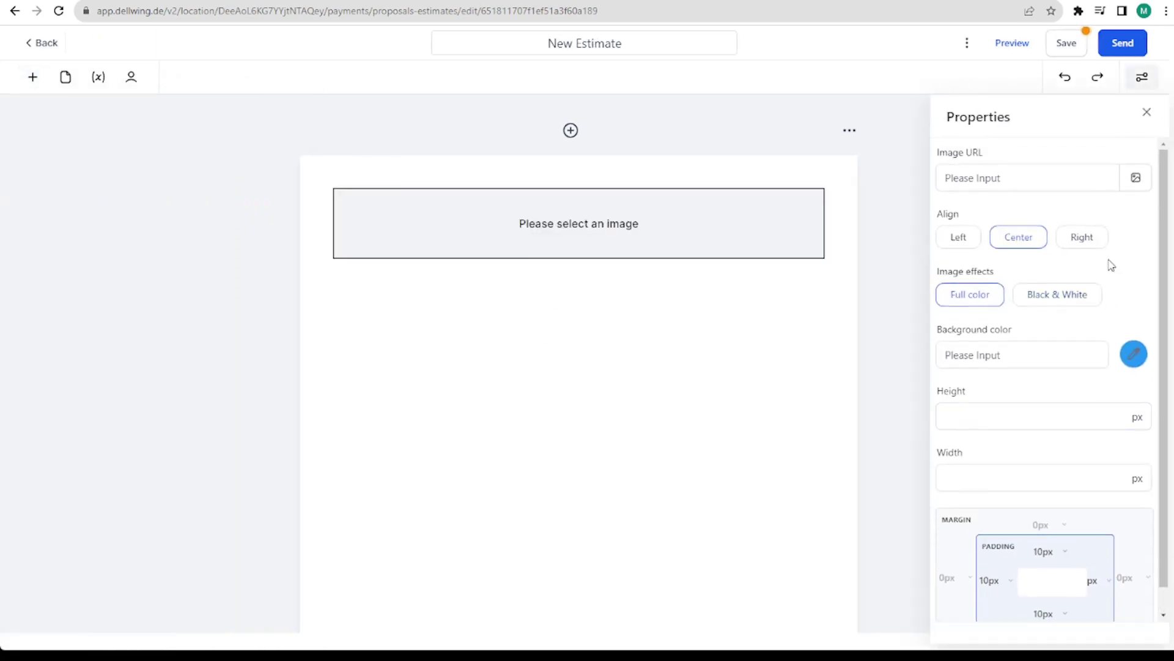
{"action": "left_click", "coordinate": [1138, 180]}
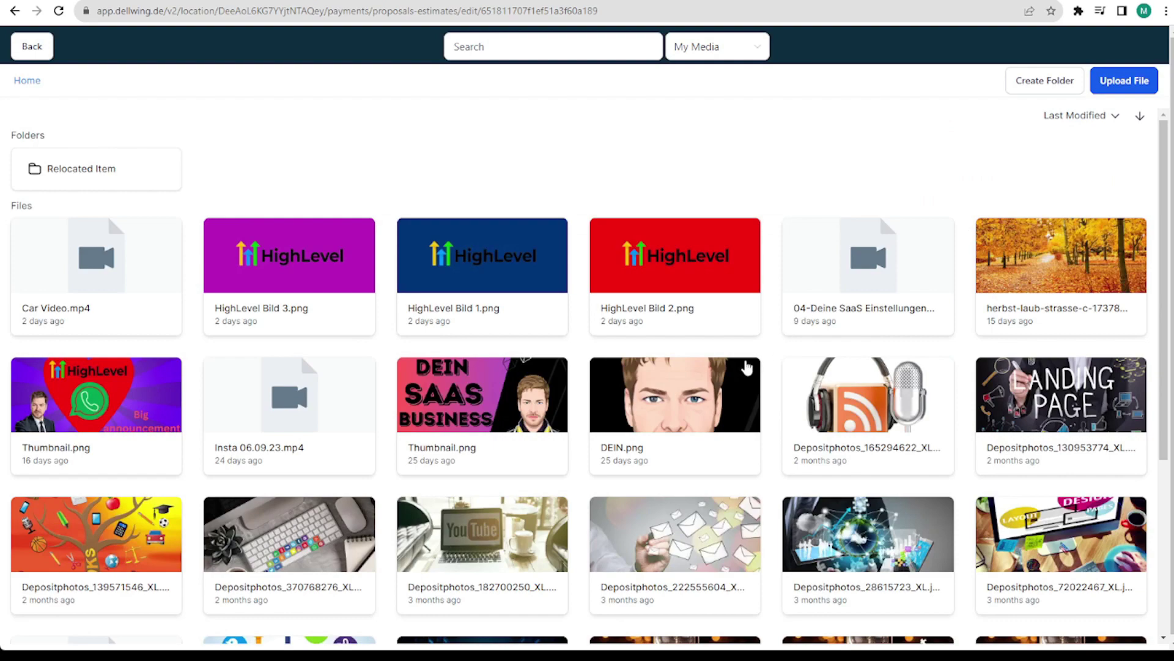
{"action": "left_click", "coordinate": [1075, 257]}
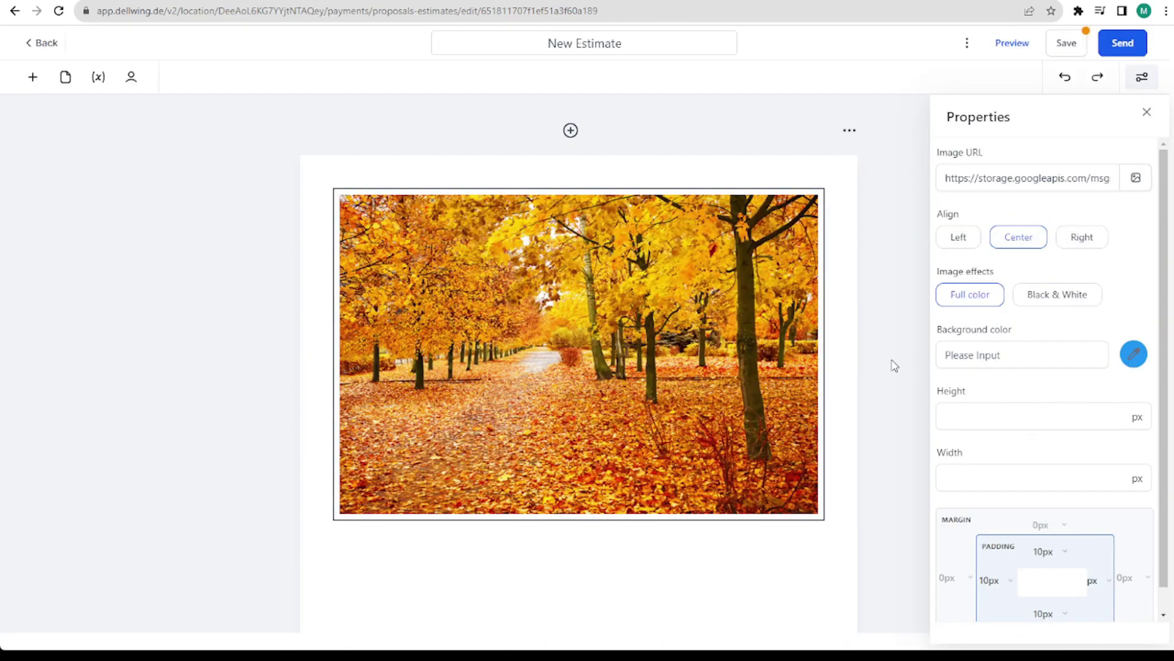
{"action": "scroll", "coordinate": [525, 266], "scroll_direction": "down", "scroll_amount": 5}
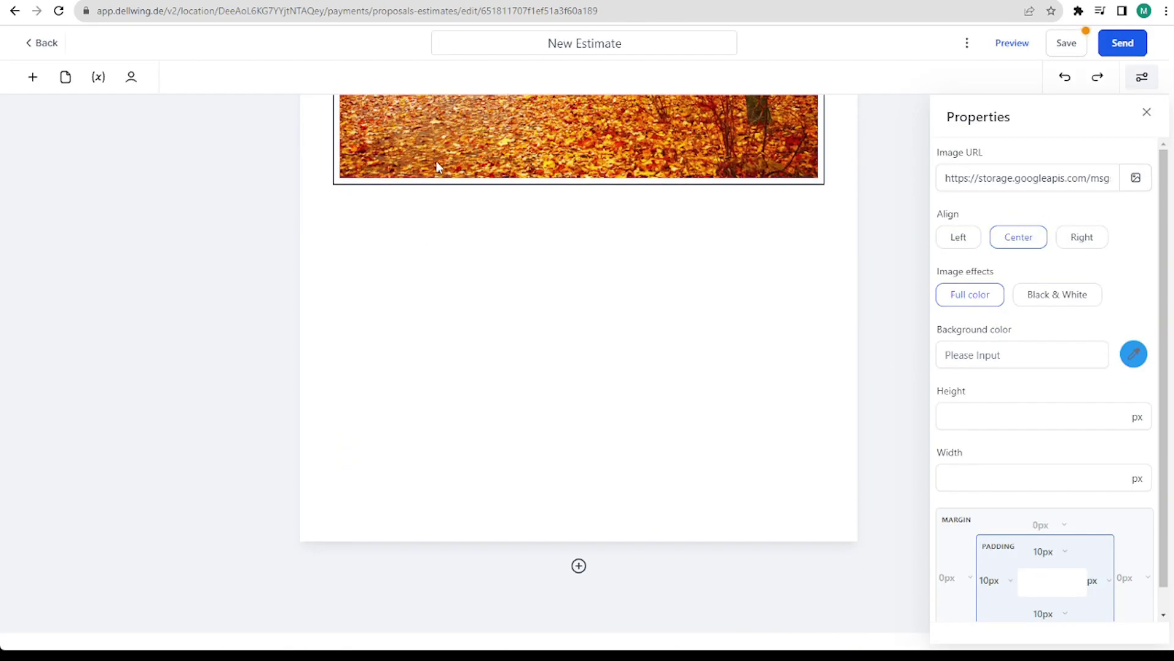
Step: Add a text block below the autumn image reading 'Your Estimate'
{"action": "left_click", "coordinate": [33, 78]}
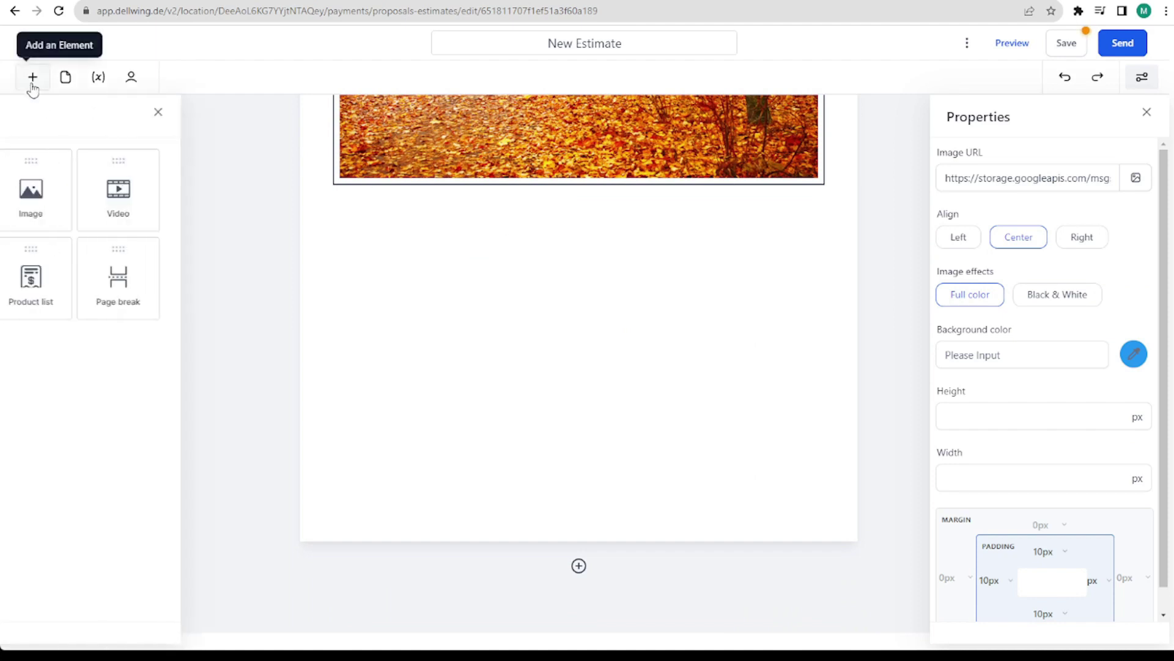
{"action": "left_click_drag", "start_coordinate": [33, 184], "coordinate": [341, 213]}
{"action": "type", "text": "Your "}
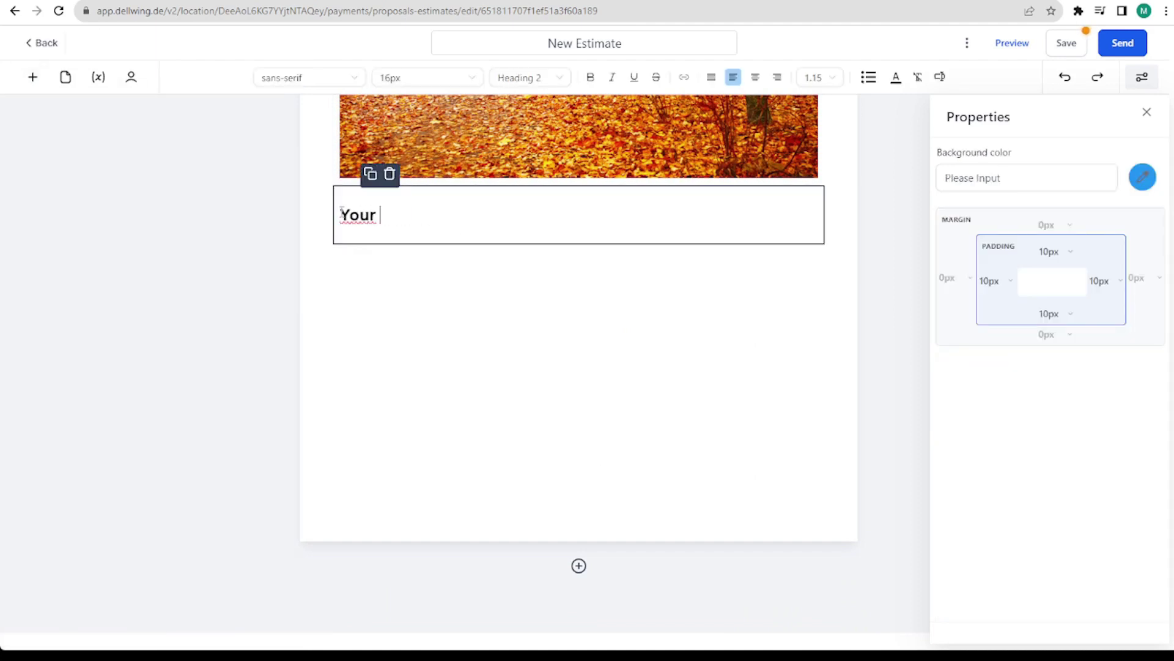
{"action": "type", "text": "Estimate"}
{"action": "left_click", "coordinate": [32, 77]}
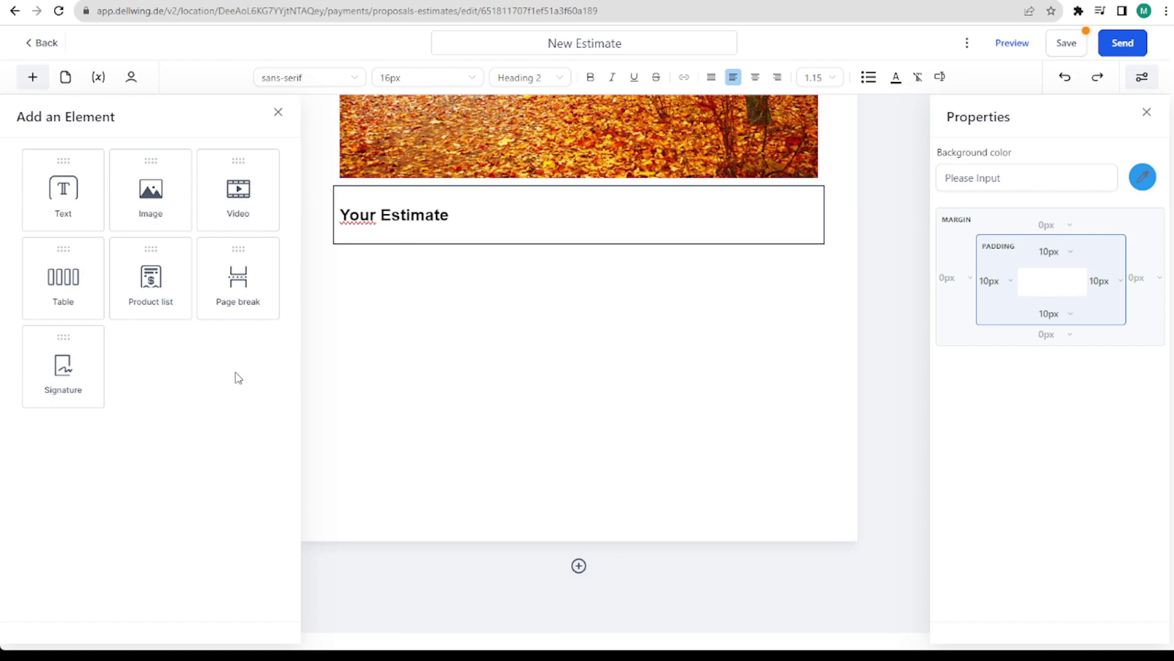
Step: Add a product list under 'Your Estimate' containing the Premium Plan at €297.00, quantity 1
{"action": "left_click_drag", "start_coordinate": [164, 277], "coordinate": [424, 269]}
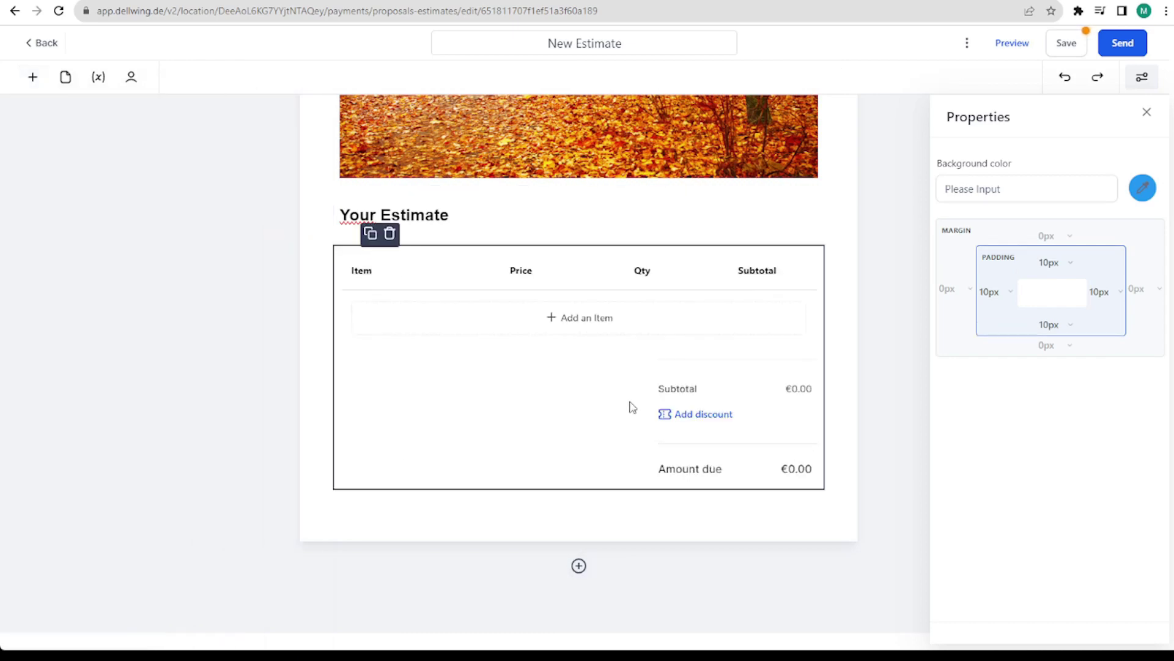
{"action": "left_click", "coordinate": [569, 321]}
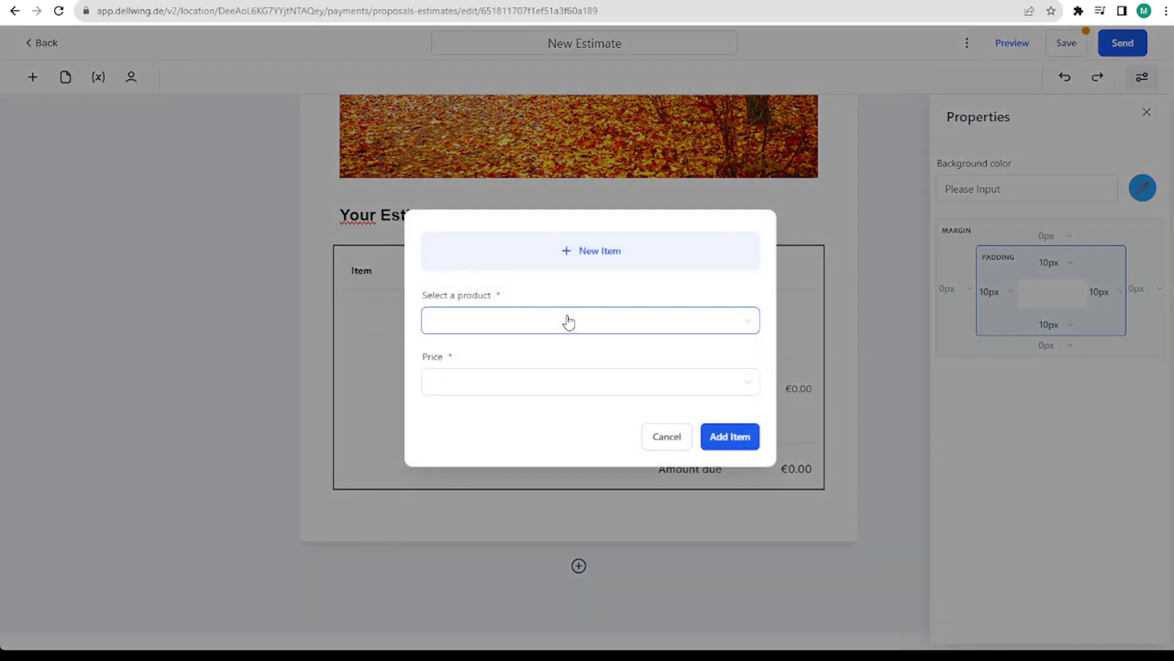
{"action": "left_click", "coordinate": [542, 329]}
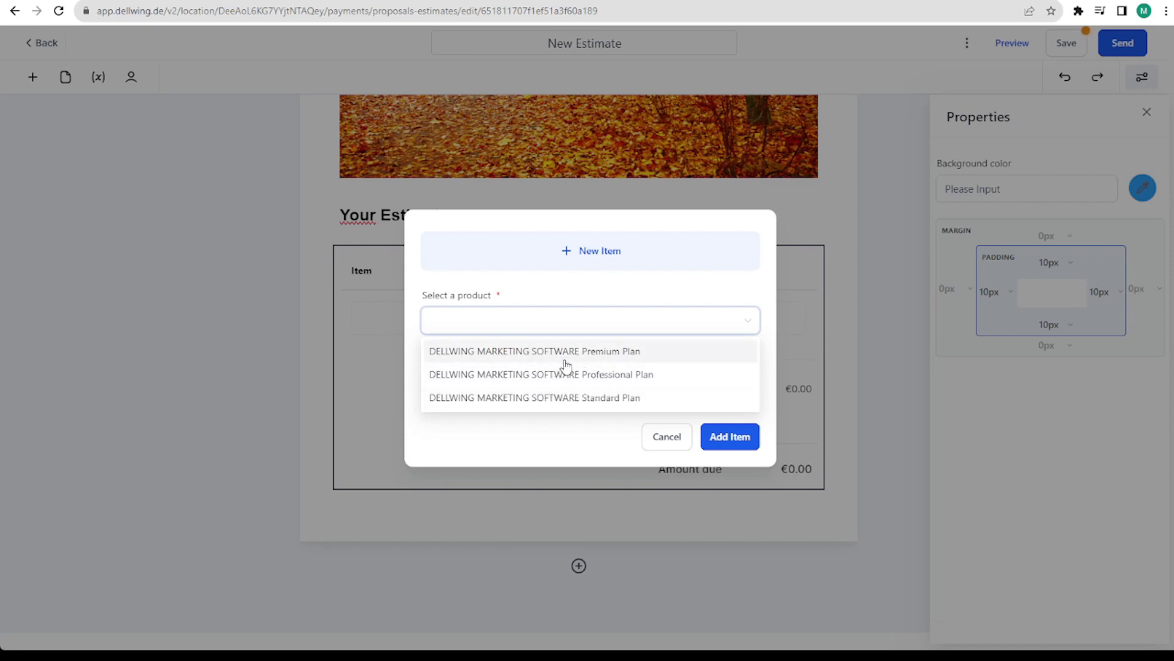
{"action": "left_click", "coordinate": [566, 355]}
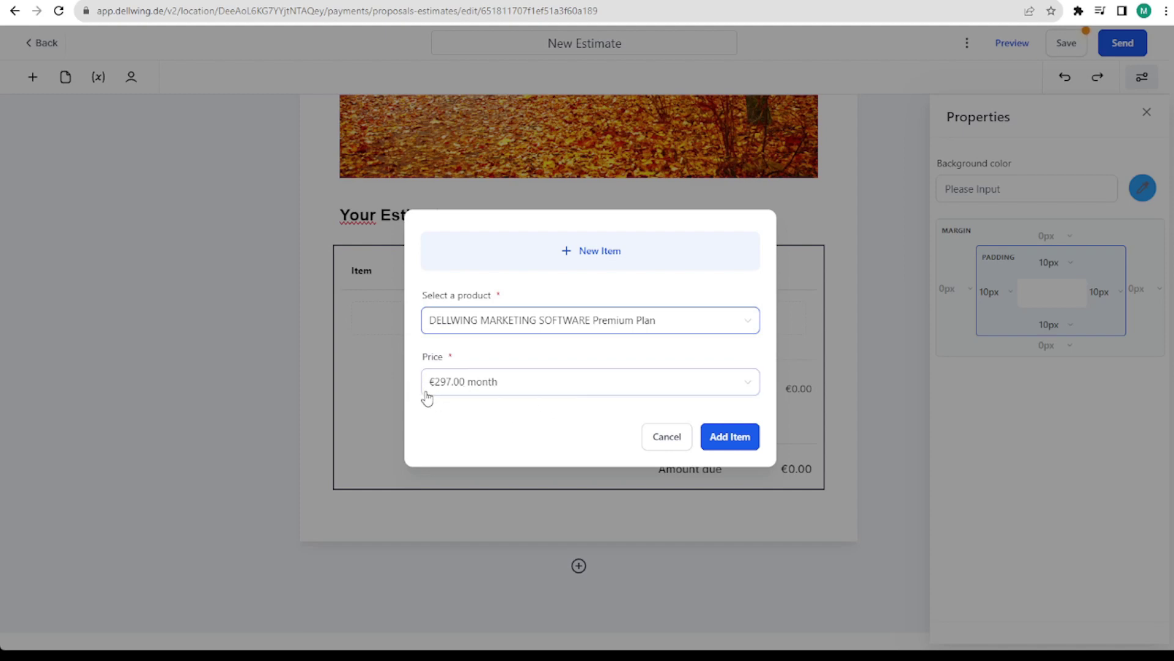
{"action": "left_click", "coordinate": [734, 437]}
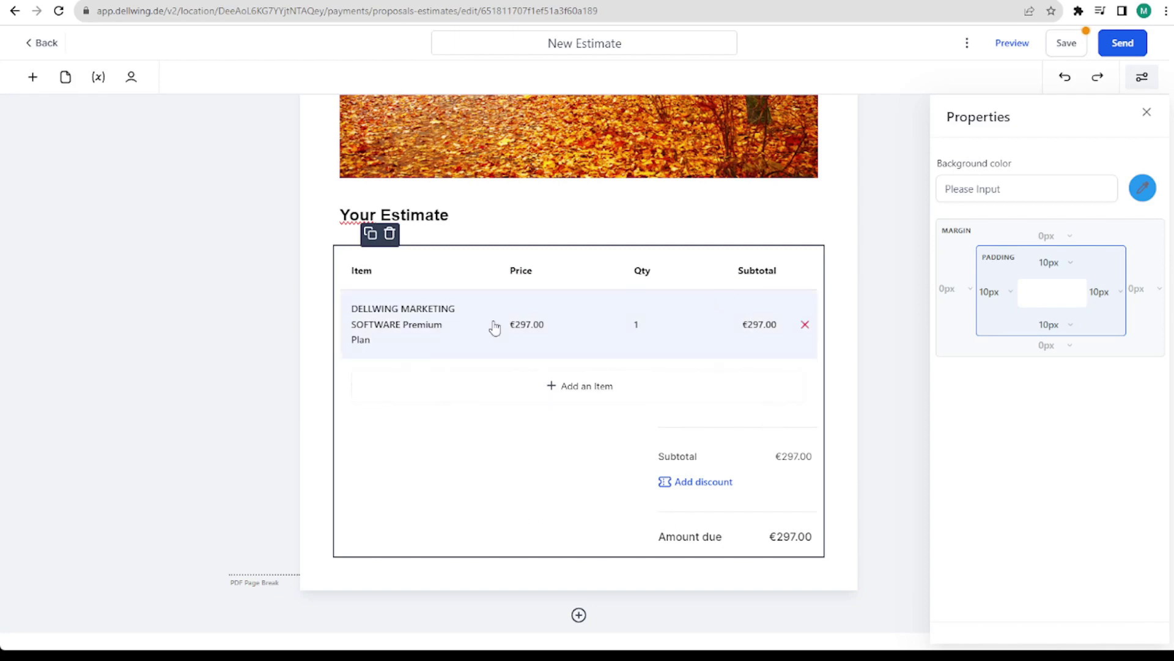
Step: Select the product list and bring up the Add an Item dialog for another product
{"action": "scroll", "coordinate": [446, 375], "scroll_direction": "up", "scroll_amount": 4}
{"action": "left_click", "coordinate": [527, 460]}
{"action": "scroll", "coordinate": [569, 472], "scroll_direction": "down", "scroll_amount": 4}
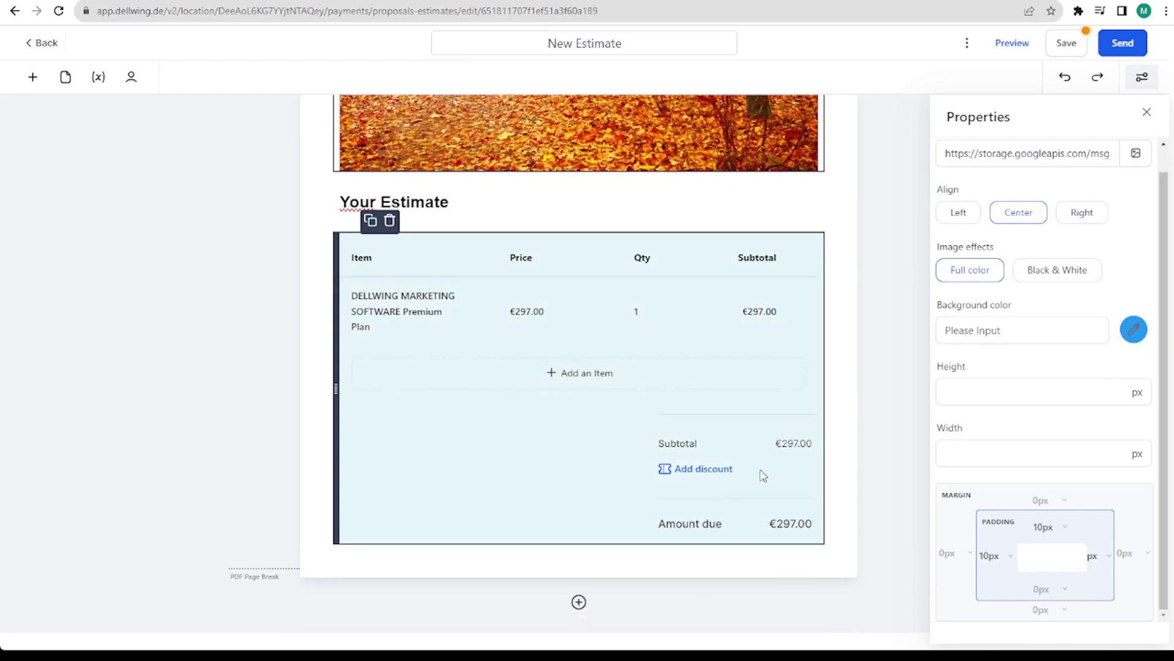
{"action": "left_click", "coordinate": [602, 393]}
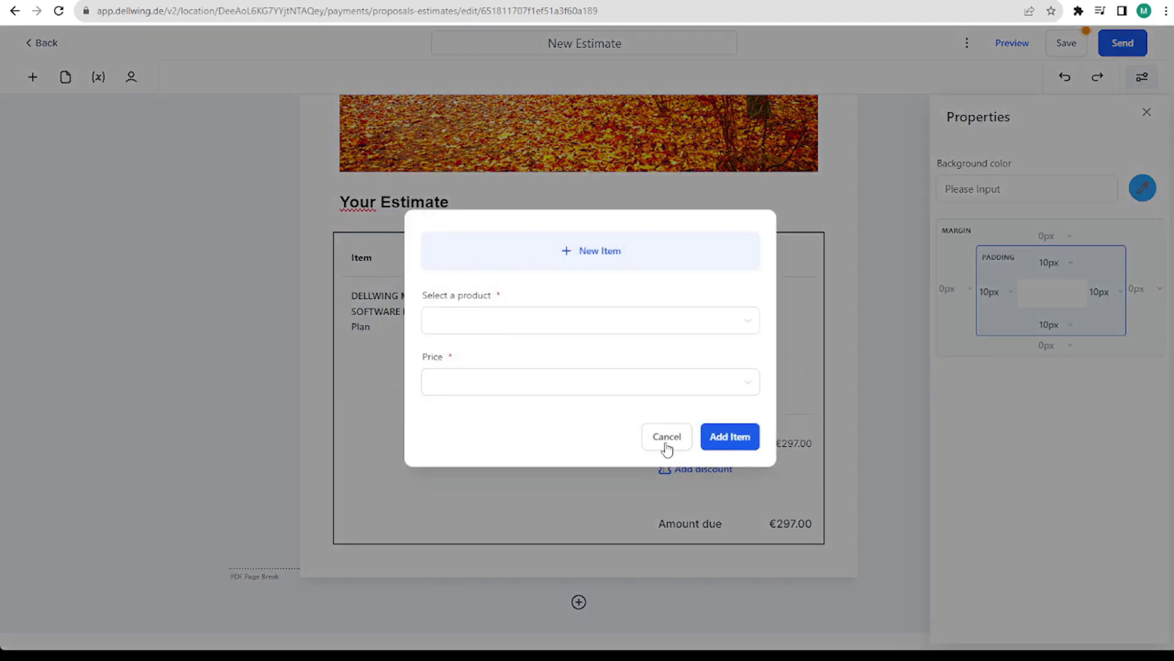
{"action": "left_click", "coordinate": [665, 437]}
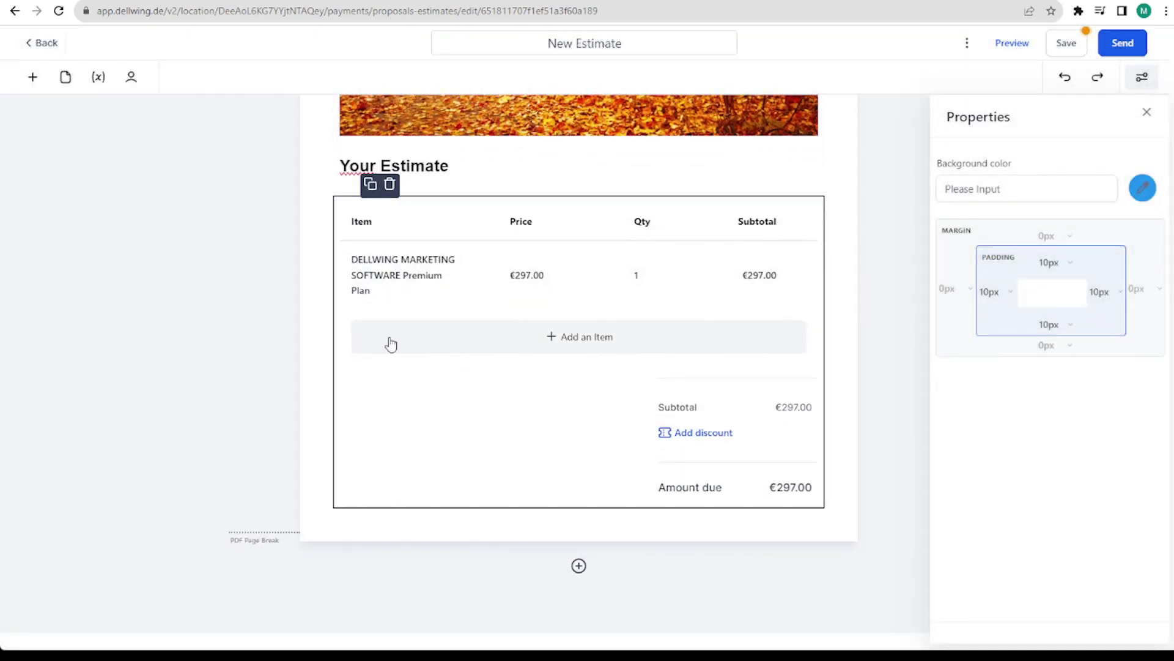
Step: Place a table below the product list with the note '19% TAX Incl. (47,42€)'
{"action": "left_click", "coordinate": [35, 77]}
{"action": "left_click_drag", "start_coordinate": [52, 273], "coordinate": [589, 532]}
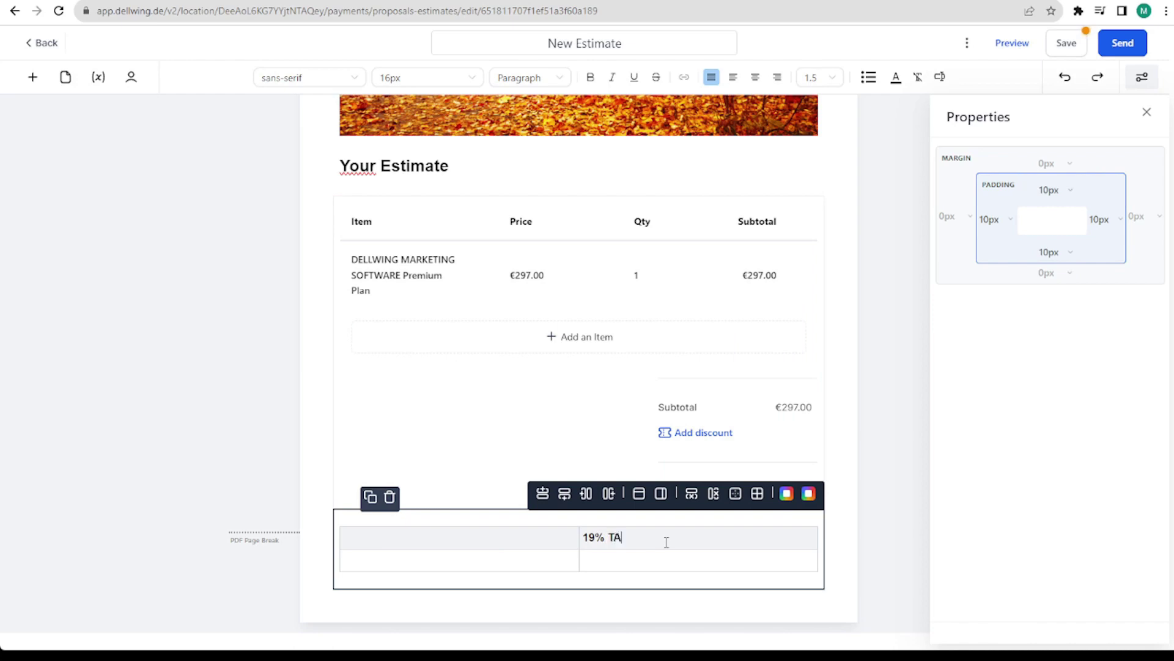
{"action": "type", "text": "ncl. (47,42€"}
{"action": "scroll", "coordinate": [666, 542], "scroll_direction": "down", "scroll_amount": 1}
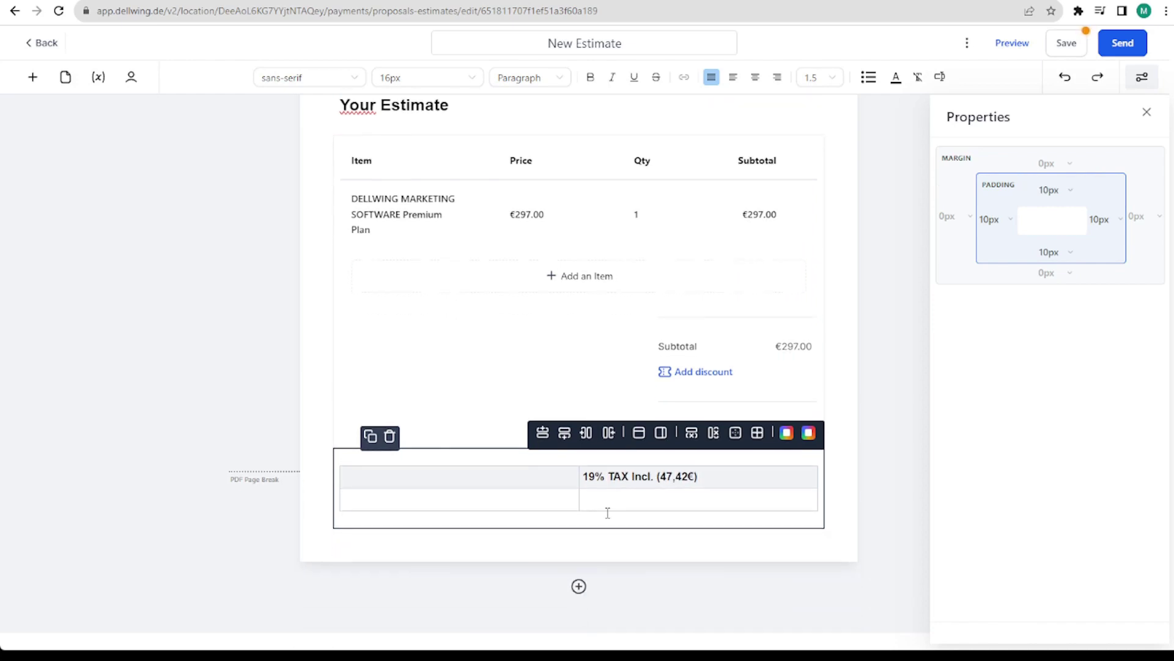
{"action": "scroll", "coordinate": [559, 473], "scroll_direction": "up", "scroll_amount": 7}
Step: Set the header image's height to 250 px
{"action": "left_click", "coordinate": [588, 384]}
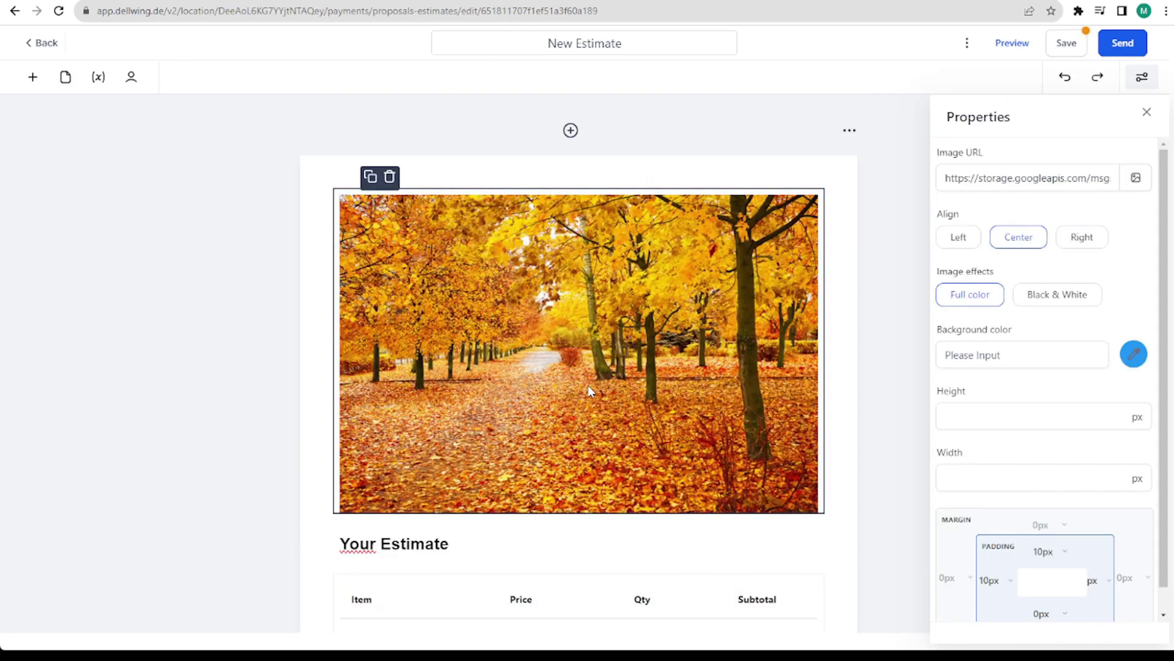
{"action": "left_click", "coordinate": [1014, 416]}
{"action": "type", "text": "250"}
{"action": "scroll", "coordinate": [572, 497], "scroll_direction": "down", "scroll_amount": 5}
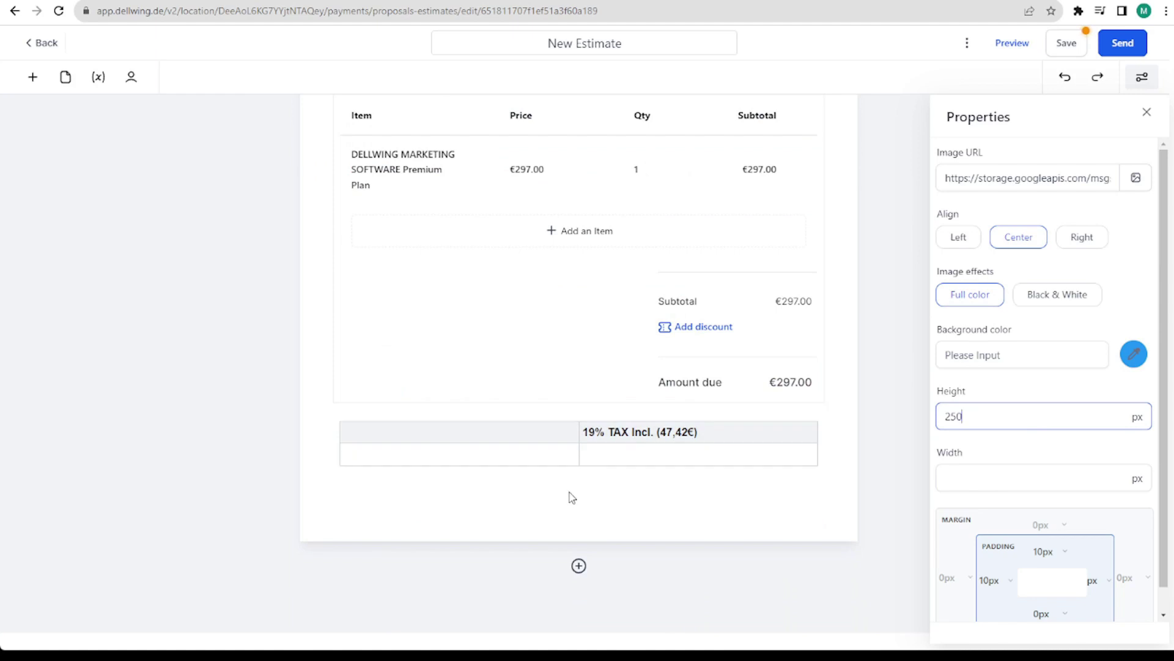
Step: Add a blank page and place a Signature field below the tax table
{"action": "left_click", "coordinate": [578, 565]}
{"action": "scroll", "coordinate": [553, 490], "scroll_direction": "down", "scroll_amount": 3}
{"action": "scroll", "coordinate": [530, 446], "scroll_direction": "up", "scroll_amount": 3}
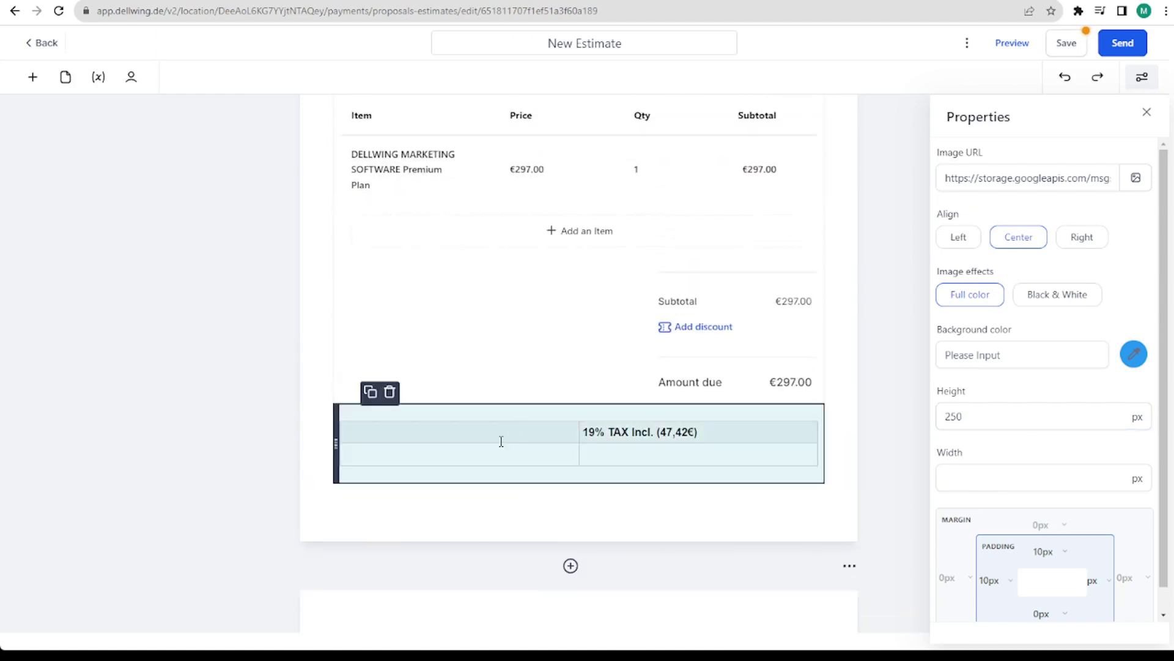
{"action": "scroll", "coordinate": [428, 480], "scroll_direction": "up", "scroll_amount": 2}
{"action": "left_click", "coordinate": [398, 196]}
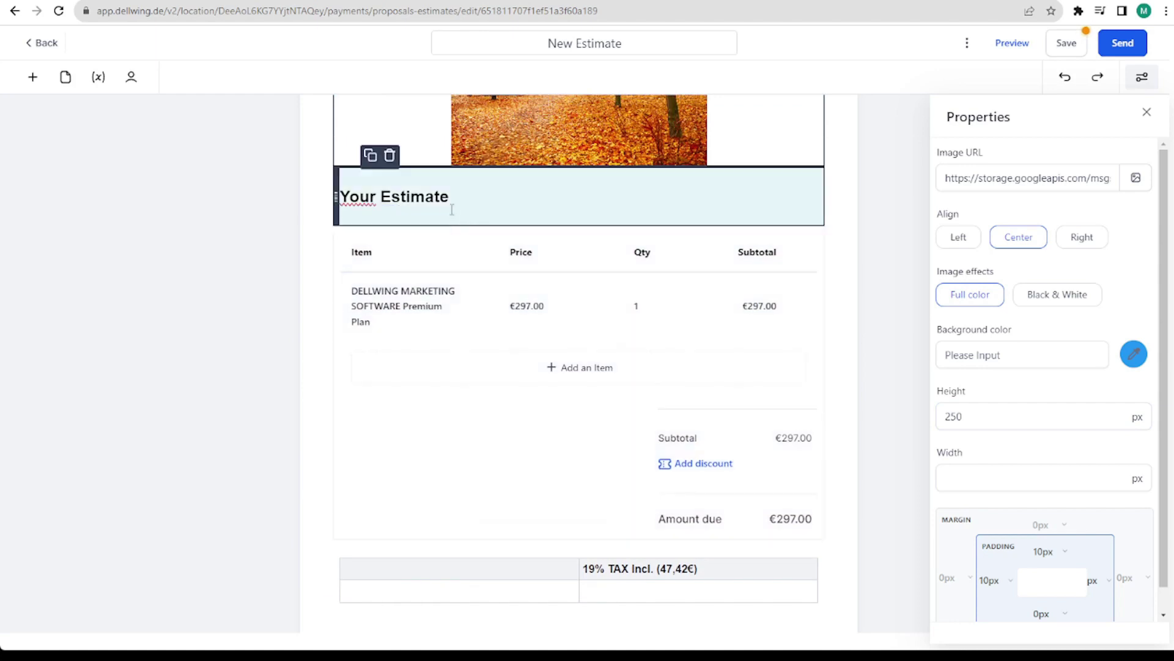
{"action": "scroll", "coordinate": [532, 429], "scroll_direction": "down", "scroll_amount": 4}
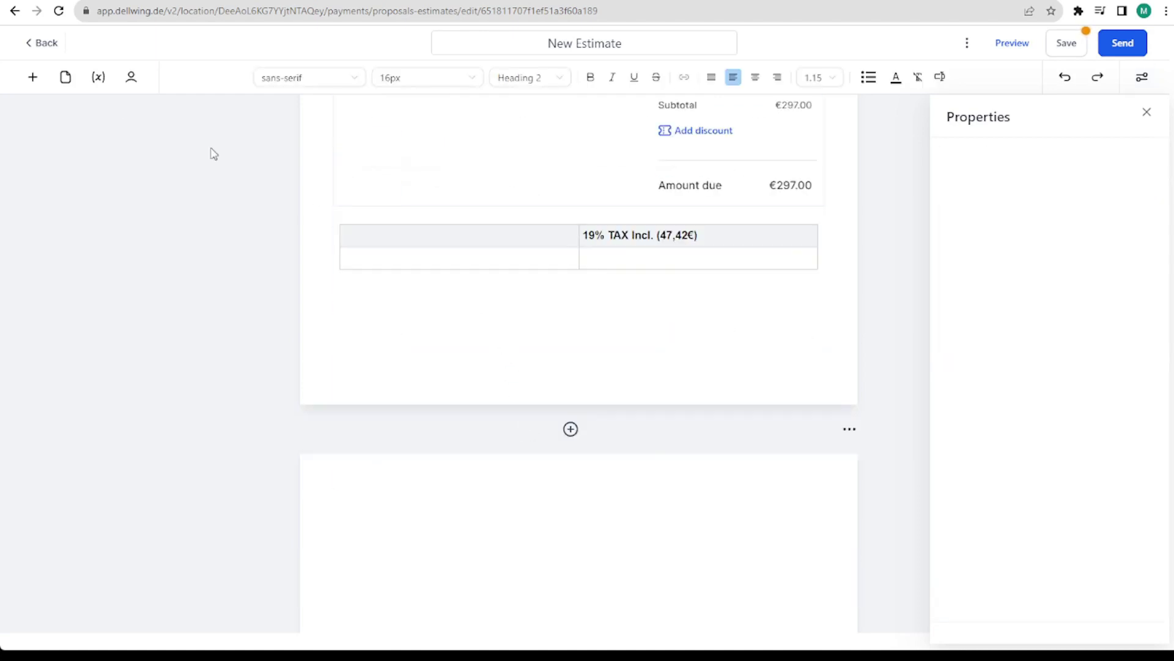
{"action": "left_click", "coordinate": [32, 77]}
{"action": "left_click_drag", "start_coordinate": [68, 345], "coordinate": [416, 330]}
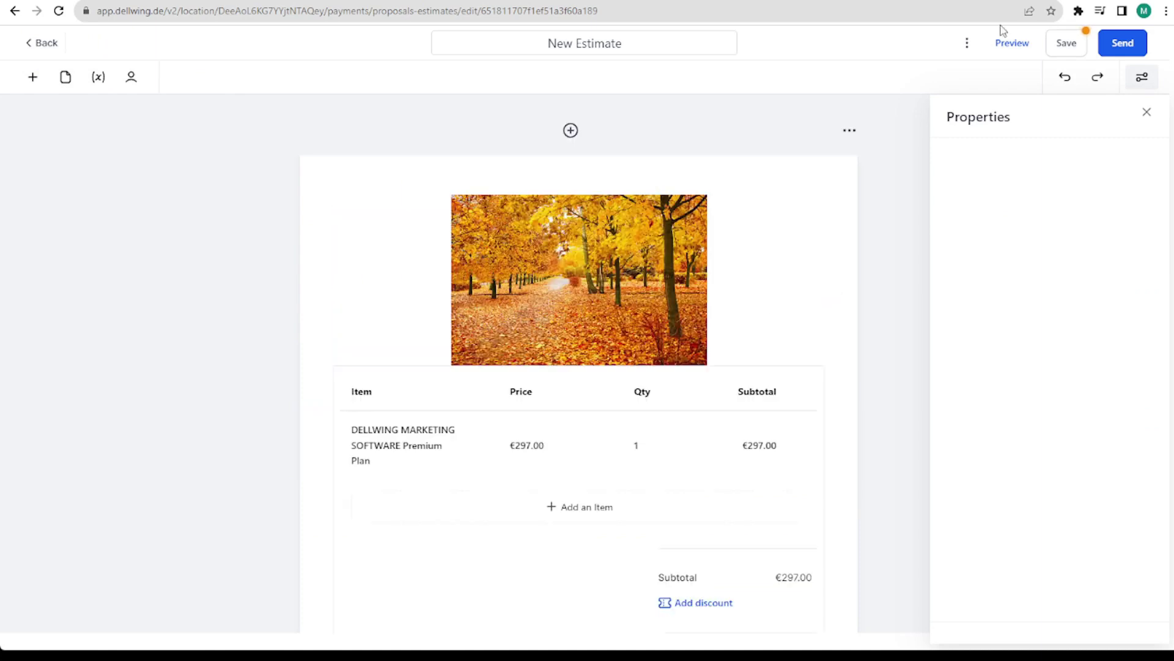
Step: Save the estimate, view Products, then return to the Proposals & Estimates list
{"action": "left_click", "coordinate": [1060, 52]}
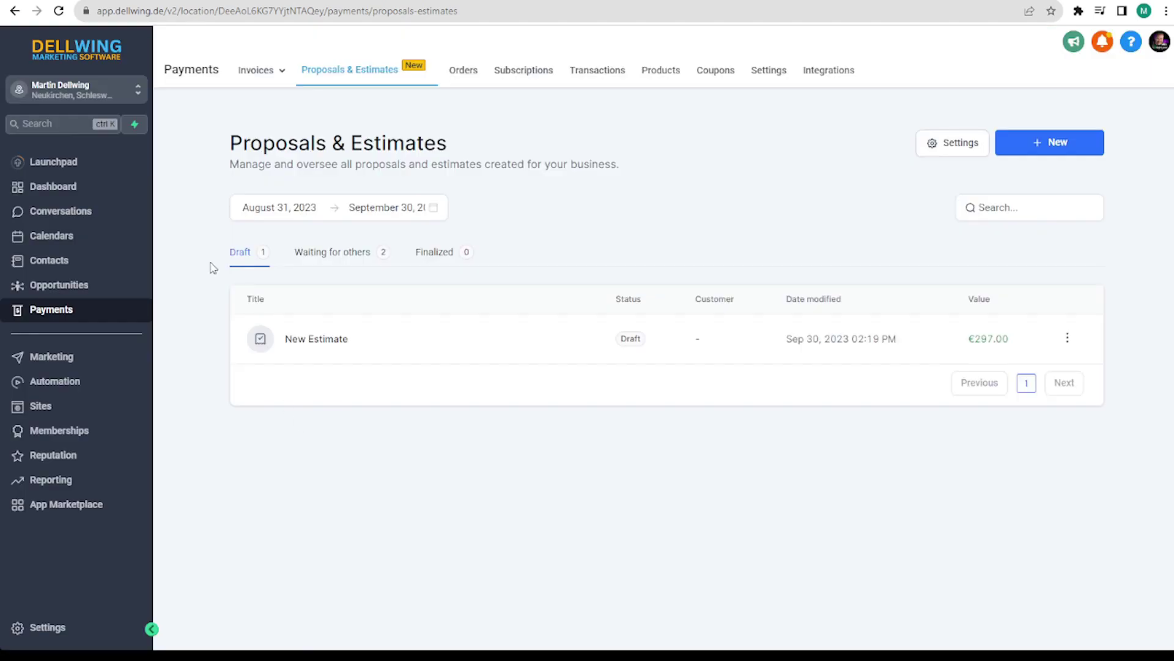
{"action": "left_click", "coordinate": [659, 72]}
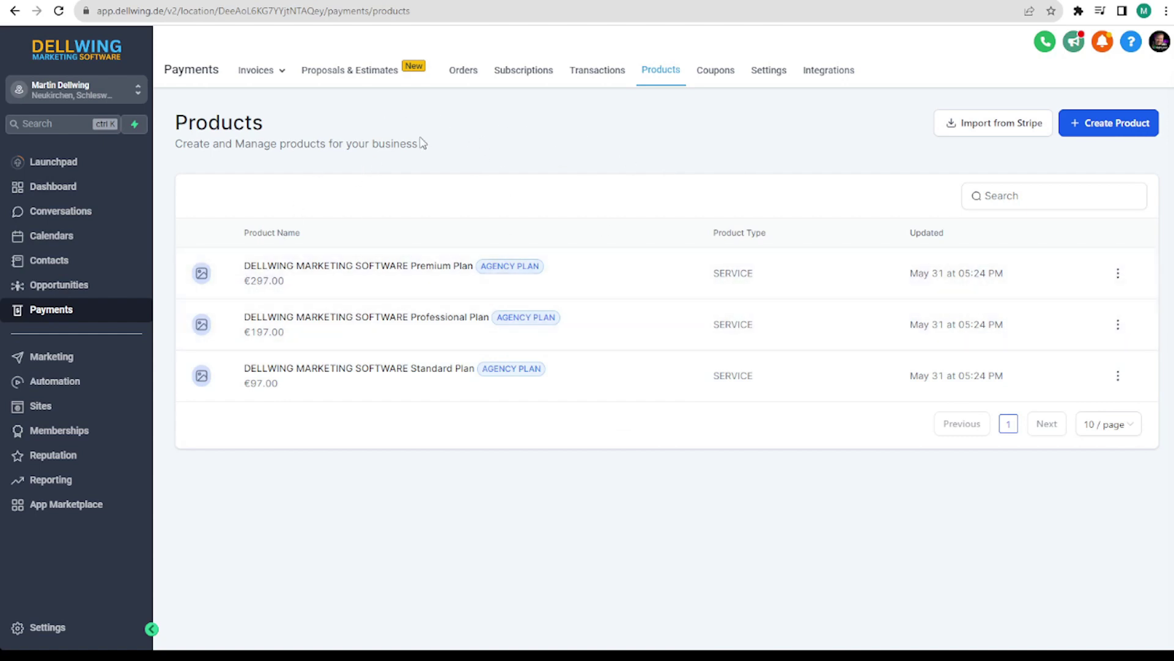
{"action": "left_click", "coordinate": [368, 71]}
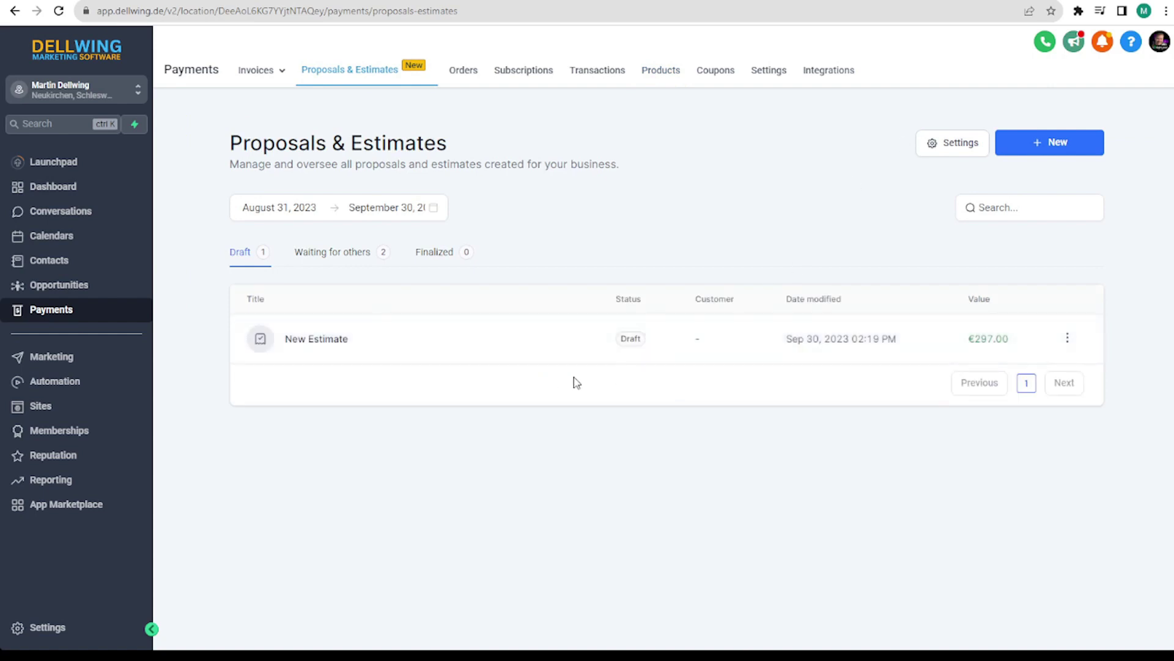
Step: In proposal settings, set the Document received email template to Proposal Template and save
{"action": "left_click", "coordinate": [952, 147]}
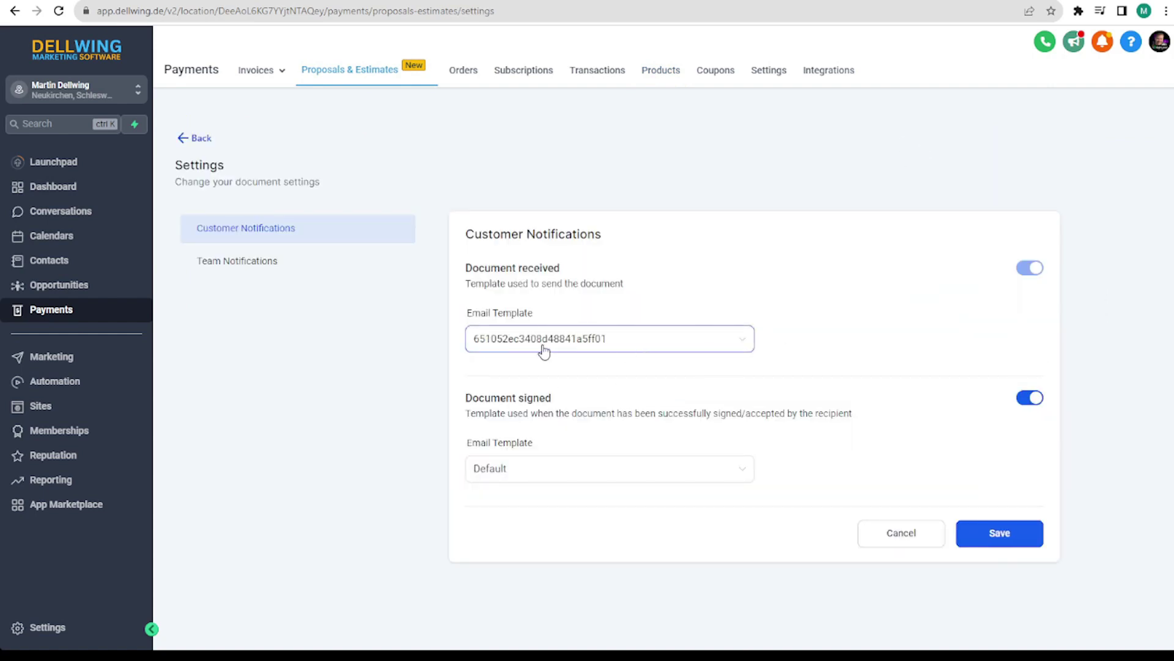
{"action": "left_click_drag", "start_coordinate": [466, 263], "coordinate": [600, 312]}
{"action": "left_click", "coordinate": [699, 304]}
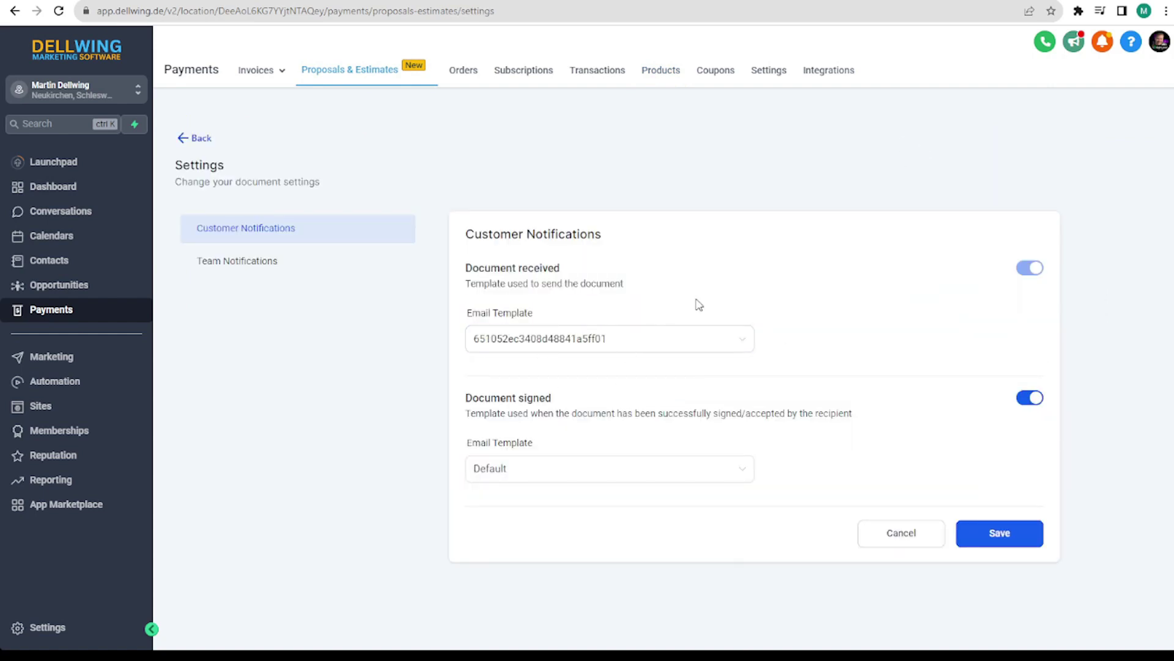
{"action": "left_click", "coordinate": [728, 341]}
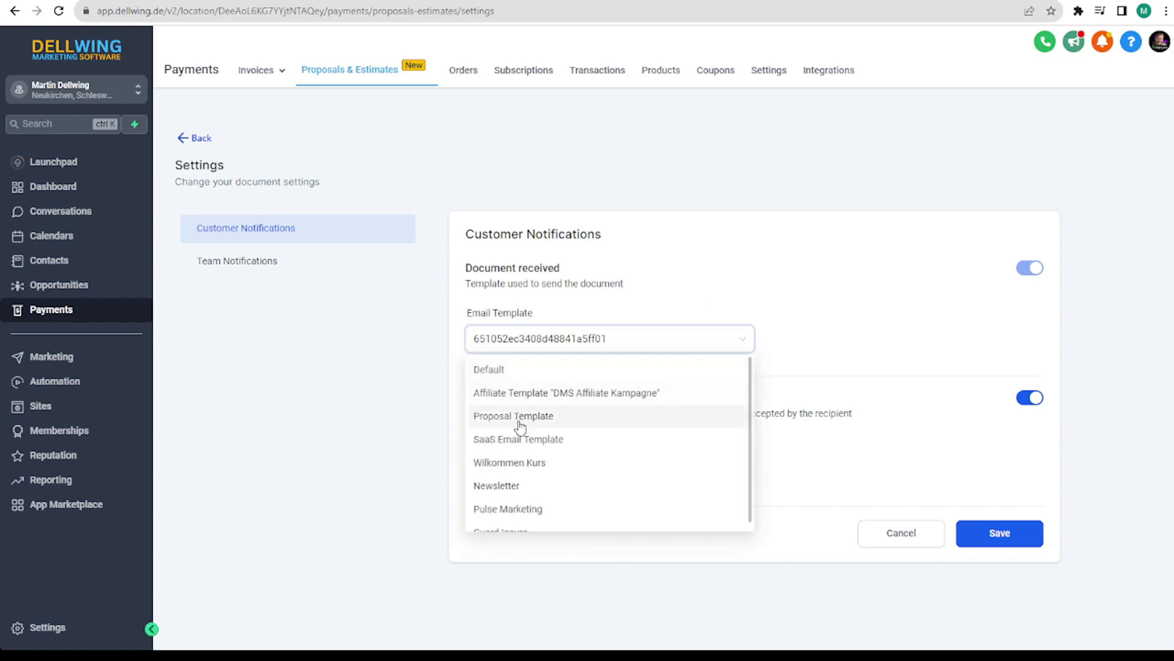
{"action": "left_click", "coordinate": [496, 418]}
{"action": "left_click", "coordinate": [519, 343]}
{"action": "left_click", "coordinate": [516, 416]}
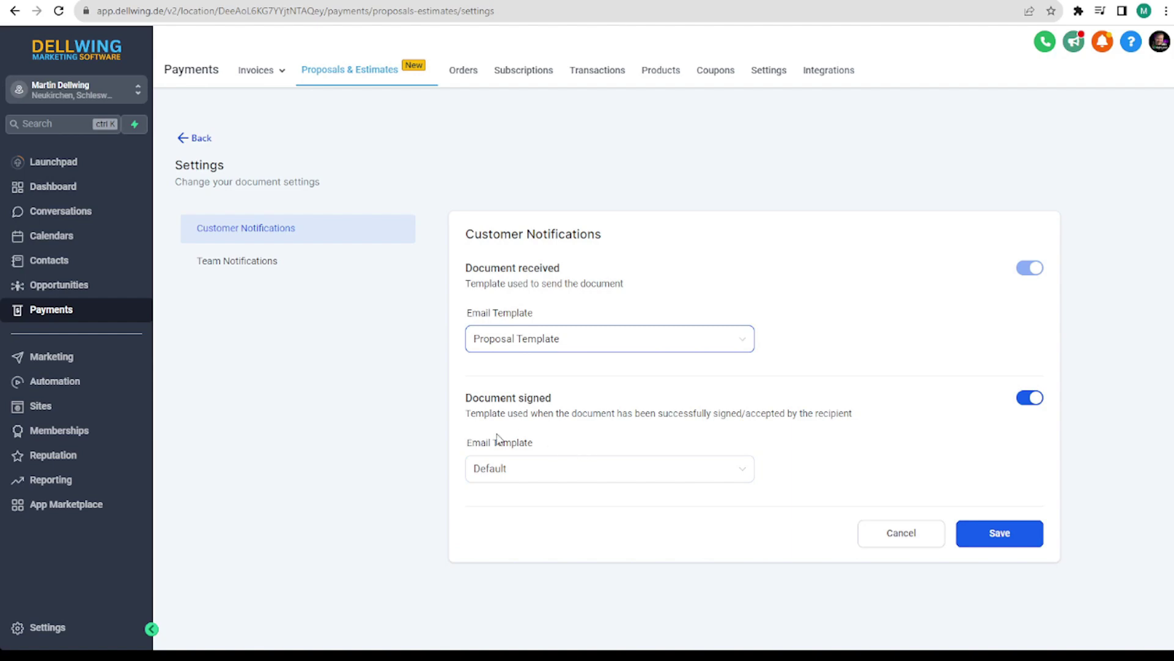
{"action": "left_click", "coordinate": [998, 533]}
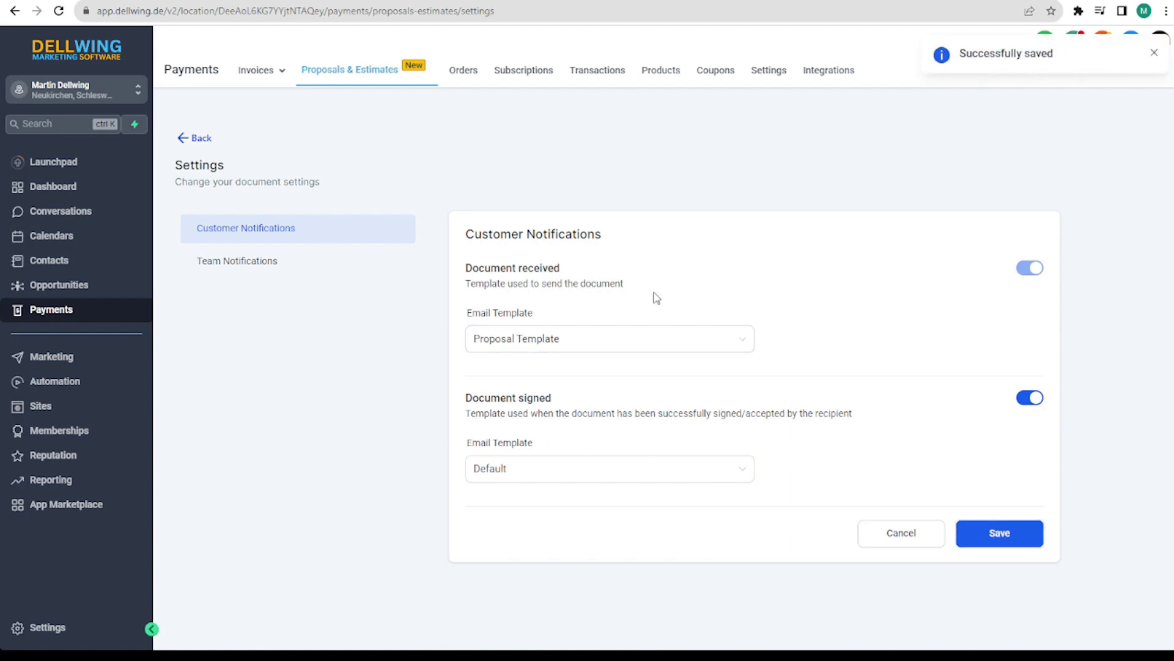
Step: Open the estimate, choose the contact as recipient, save it, and send it
{"action": "left_click", "coordinate": [207, 139]}
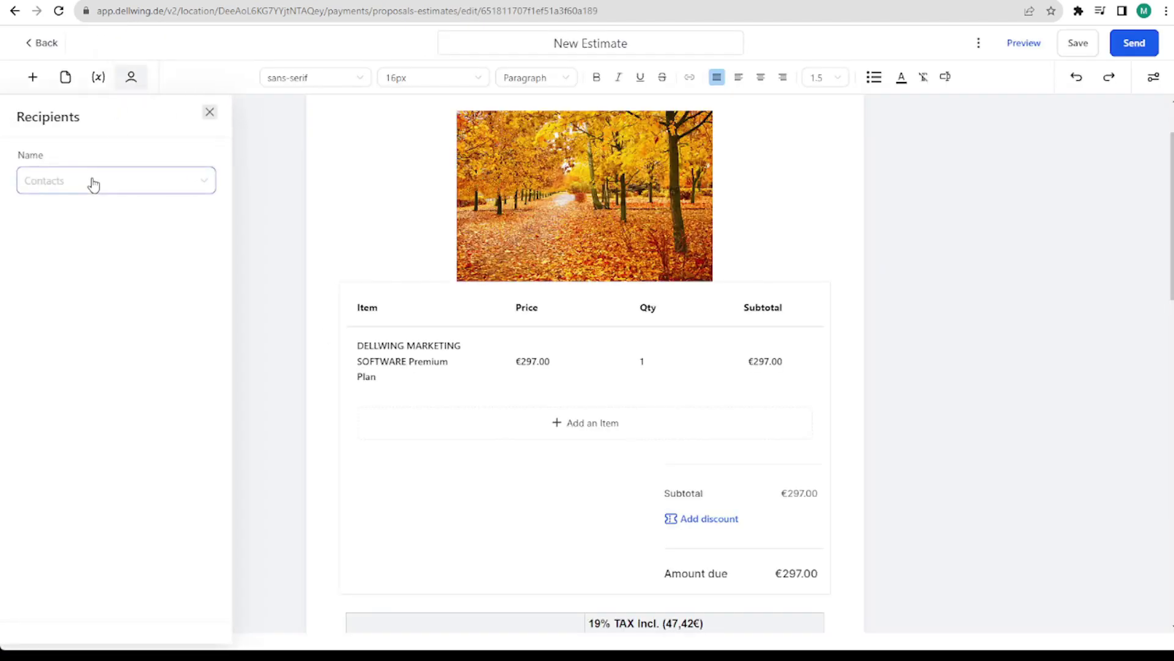
{"action": "left_click", "coordinate": [94, 185]}
{"action": "left_click", "coordinate": [103, 268]}
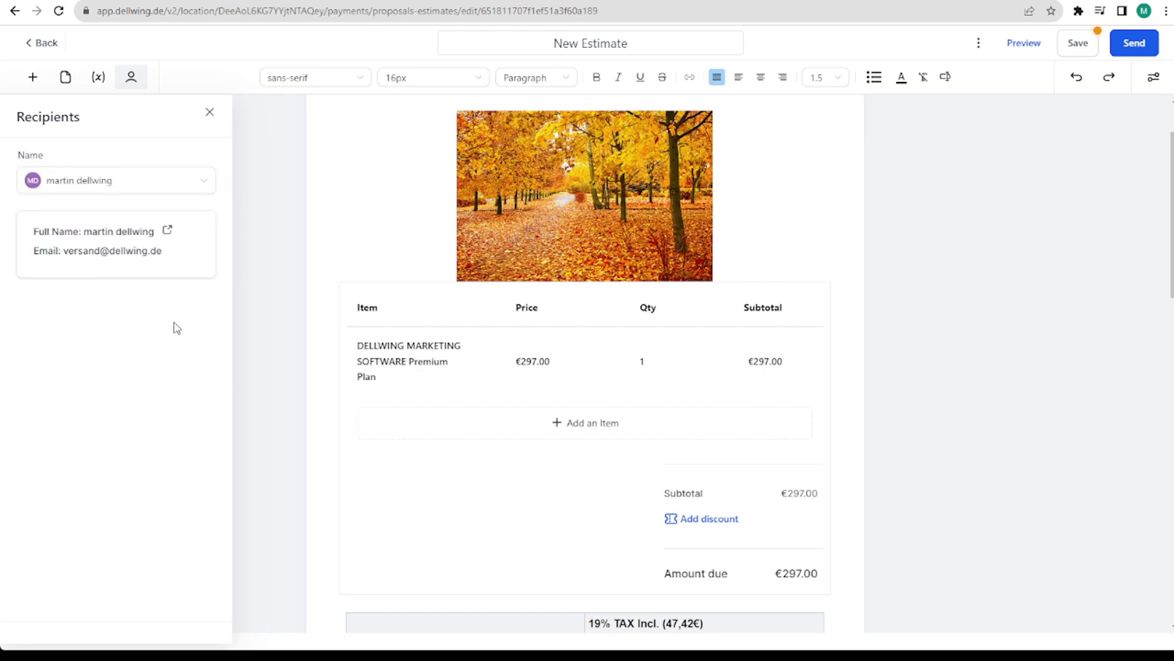
{"action": "left_click", "coordinate": [1077, 42]}
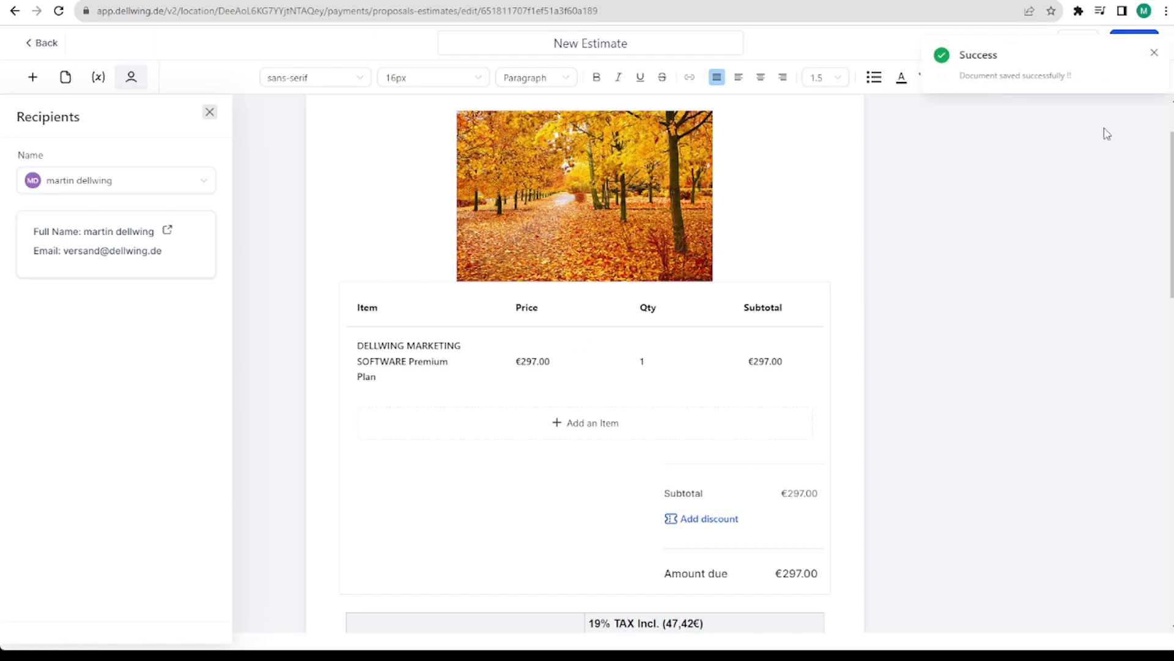
{"action": "left_click", "coordinate": [1154, 53]}
{"action": "left_click", "coordinate": [1133, 43]}
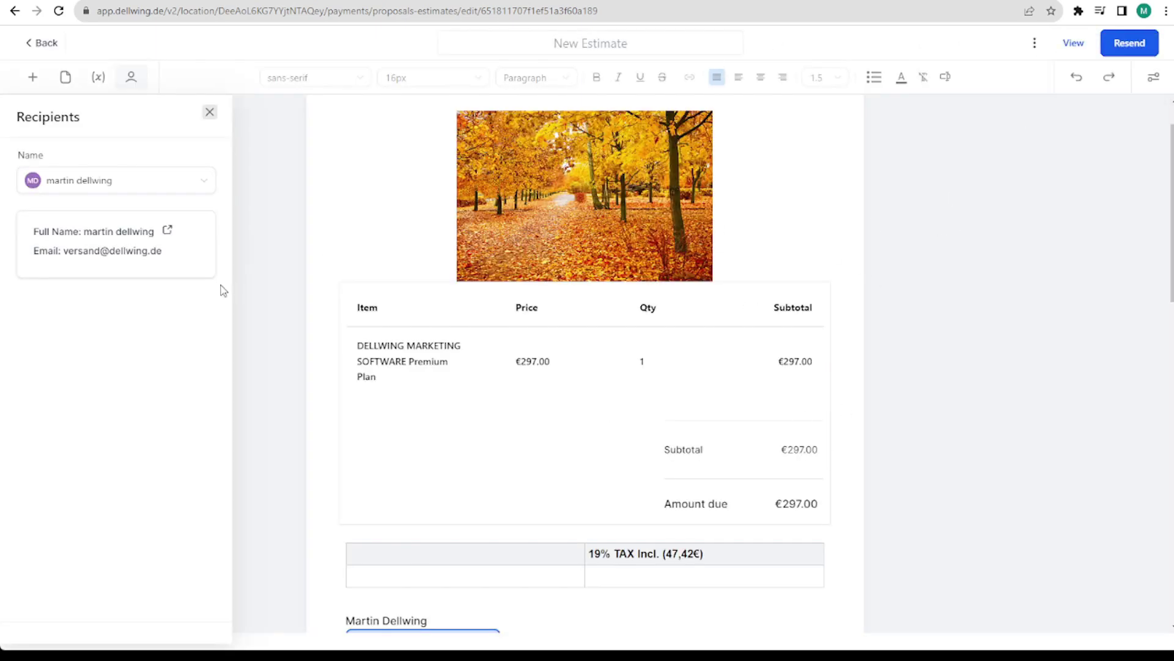
{"action": "left_click", "coordinate": [235, 203]}
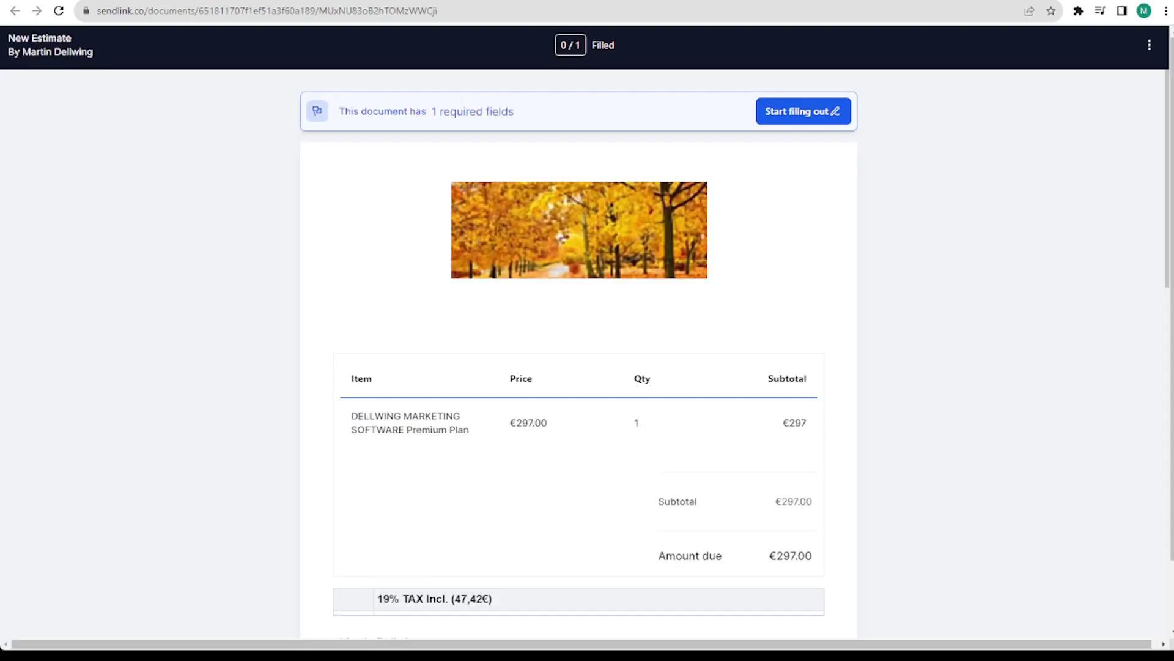
Step: Scroll to the Signature box on the estimate's signing page and start signing it
{"action": "scroll", "coordinate": [296, 261], "scroll_direction": "down", "scroll_amount": 3}
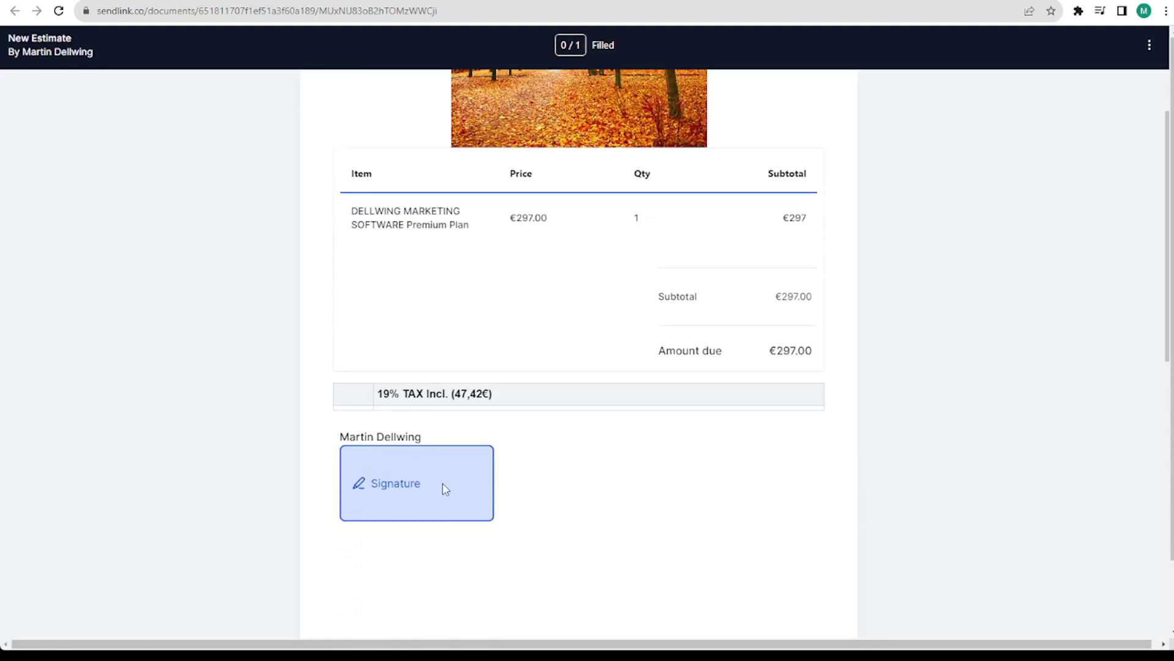
{"action": "left_click", "coordinate": [387, 484]}
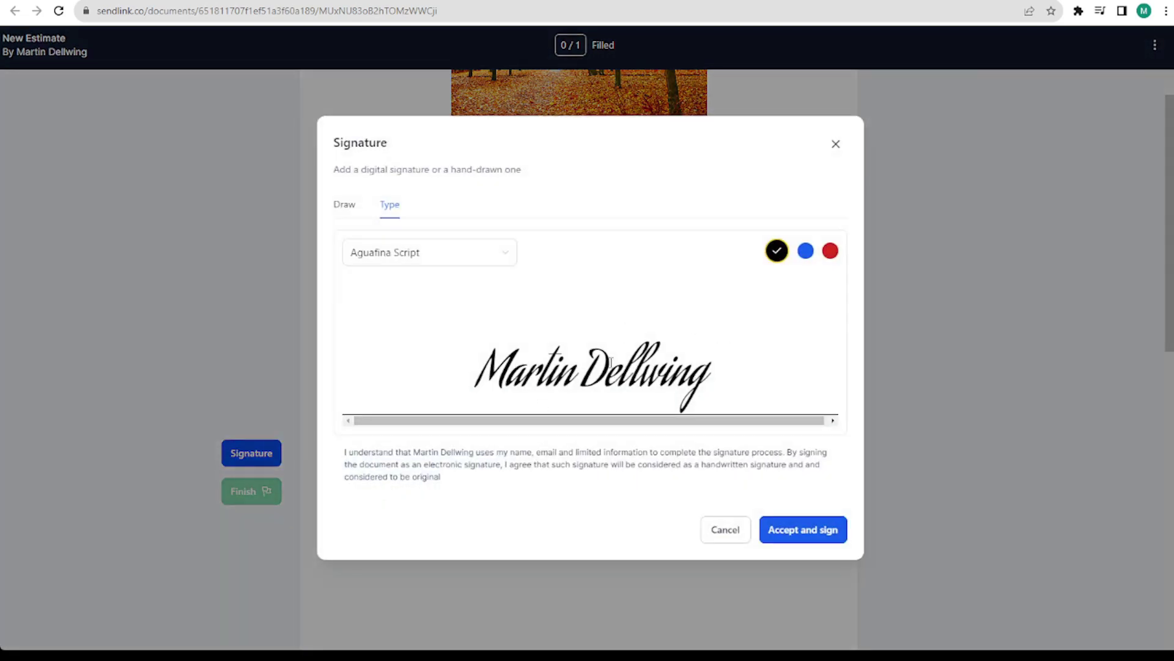